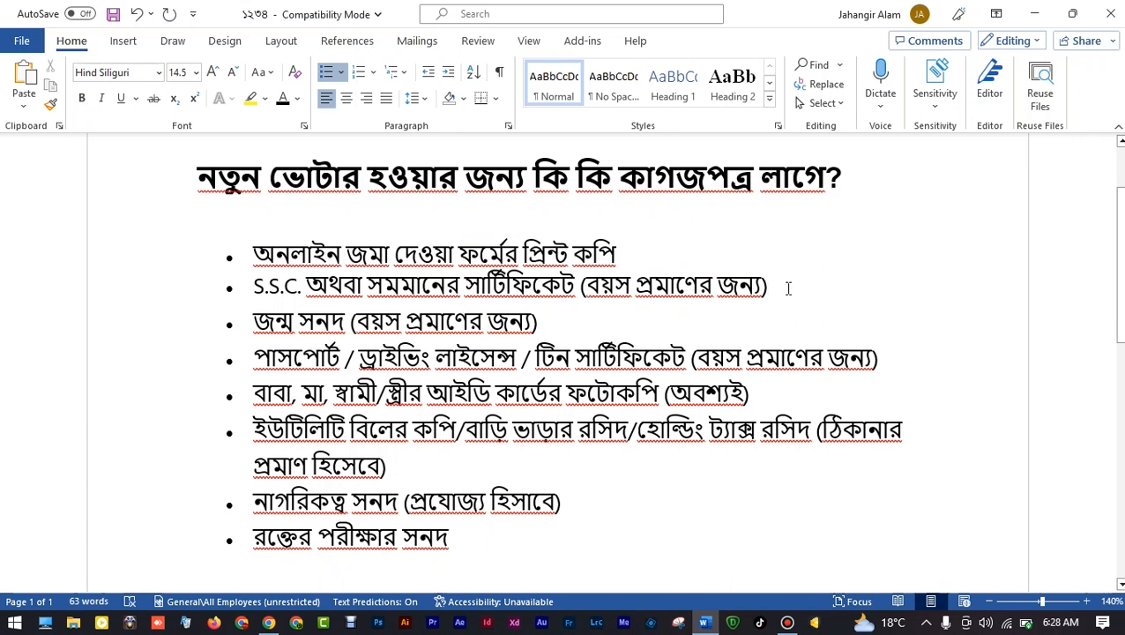
Highlight the birth certificate, next bullet and utility-bill copy items in the required-documents list.
drag(254, 323, 343, 322)
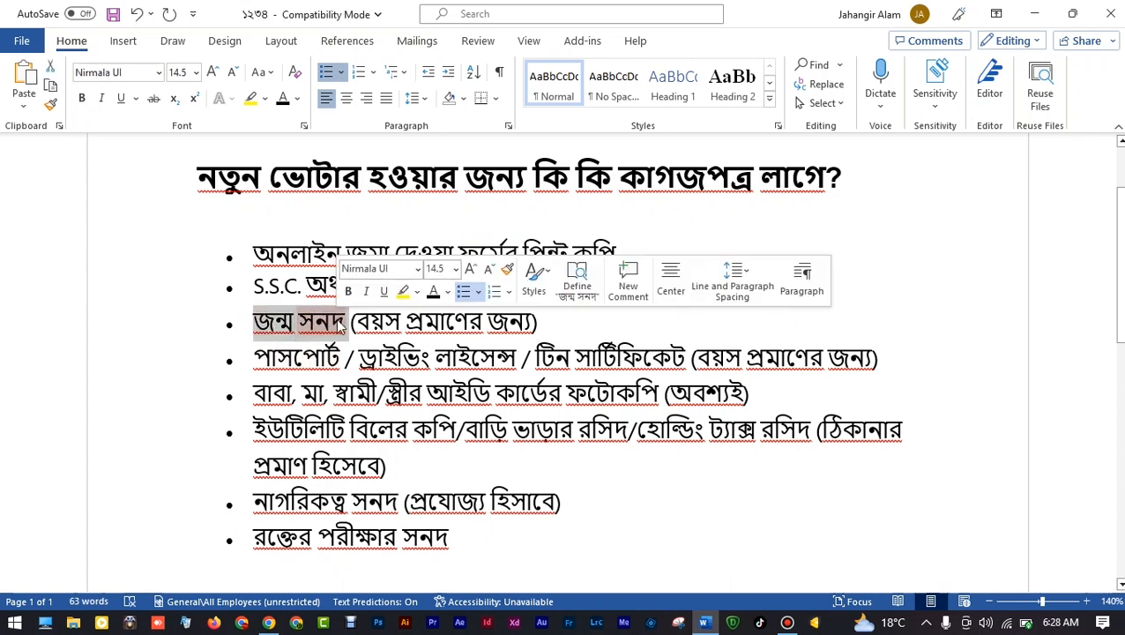
click(553, 322)
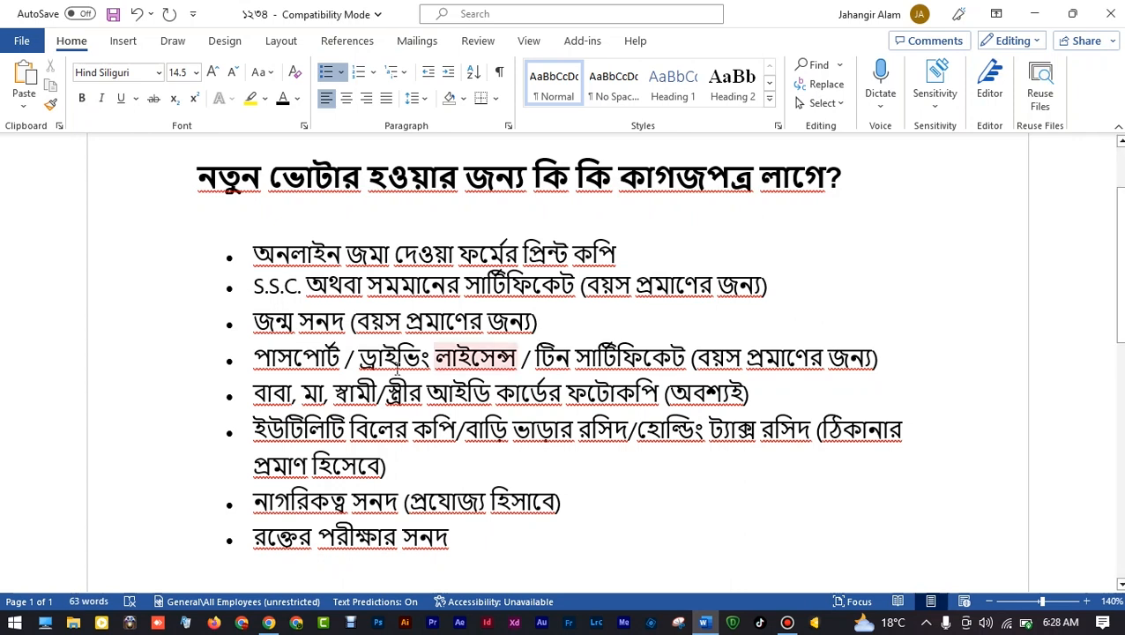
drag(266, 356, 744, 360)
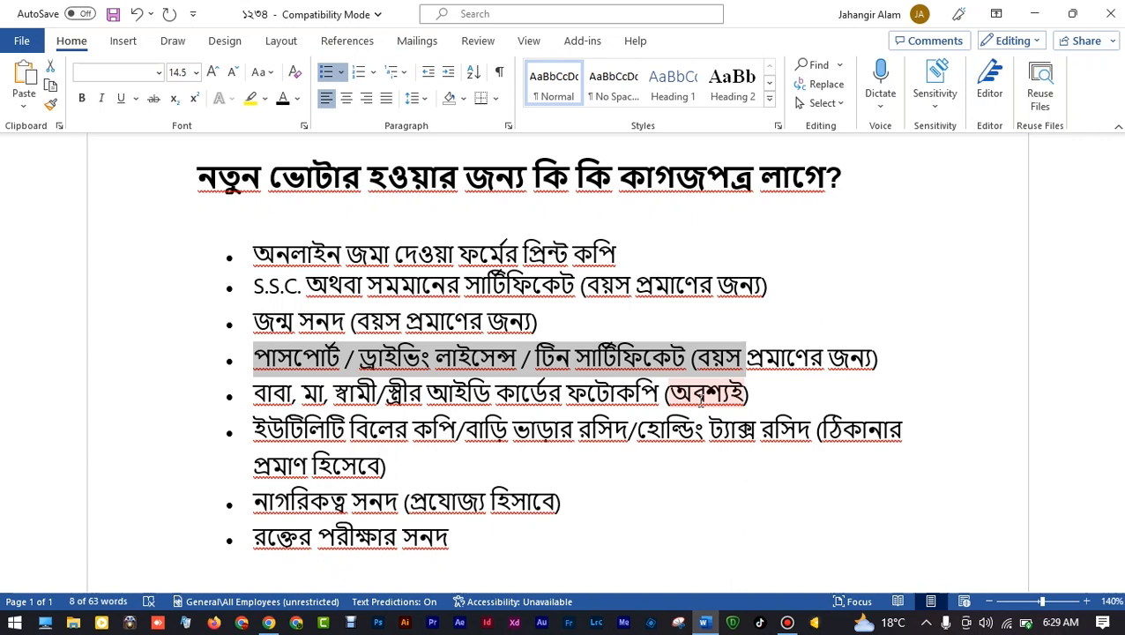
drag(251, 429, 456, 432)
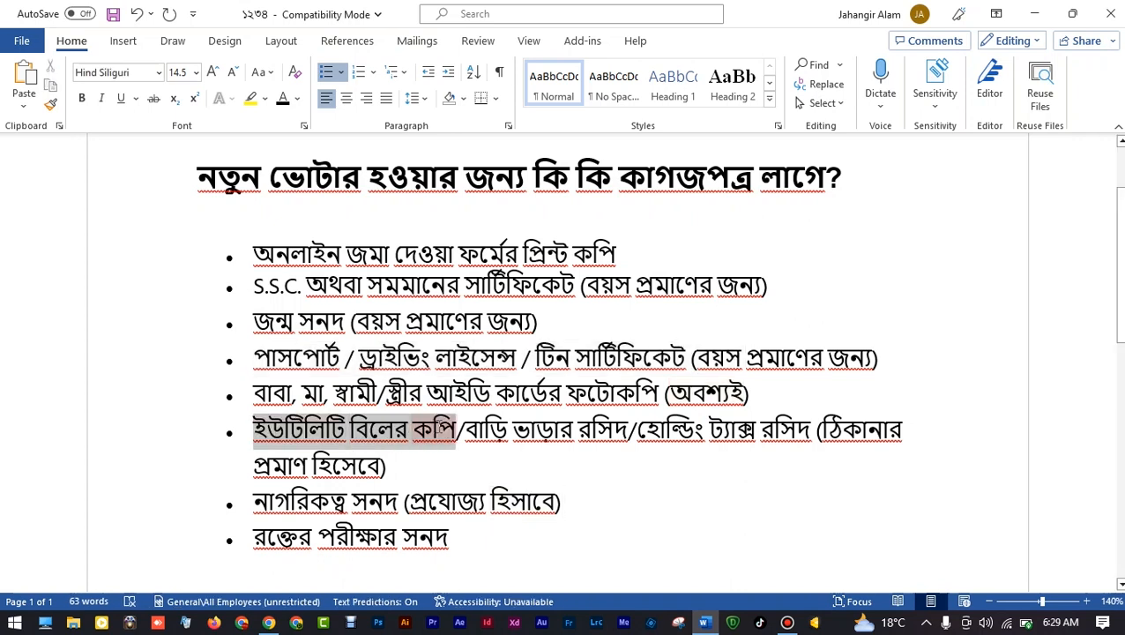
drag(249, 470, 381, 466)
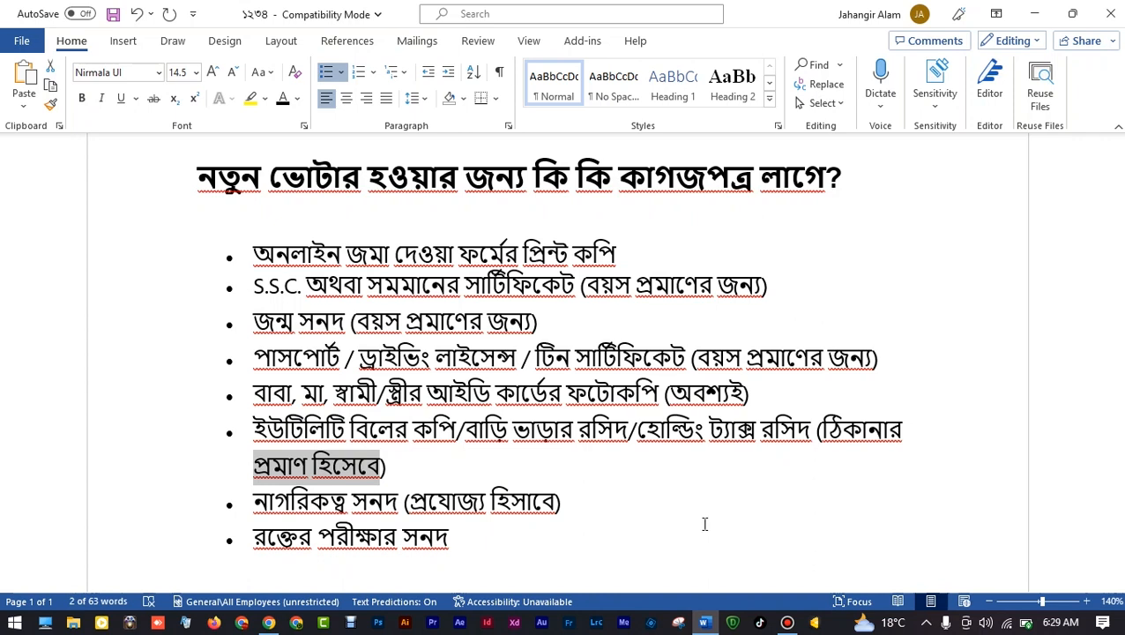
Point out the citizenship certificate item, then minimize Word to reveal the desktop.
drag(252, 501, 379, 501)
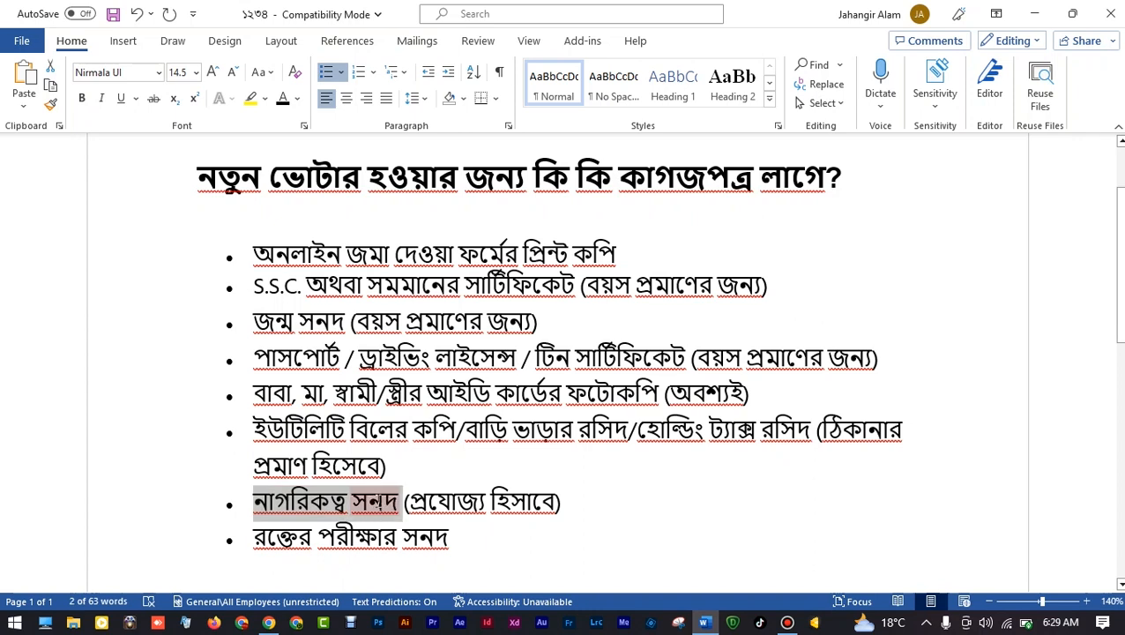
click(596, 501)
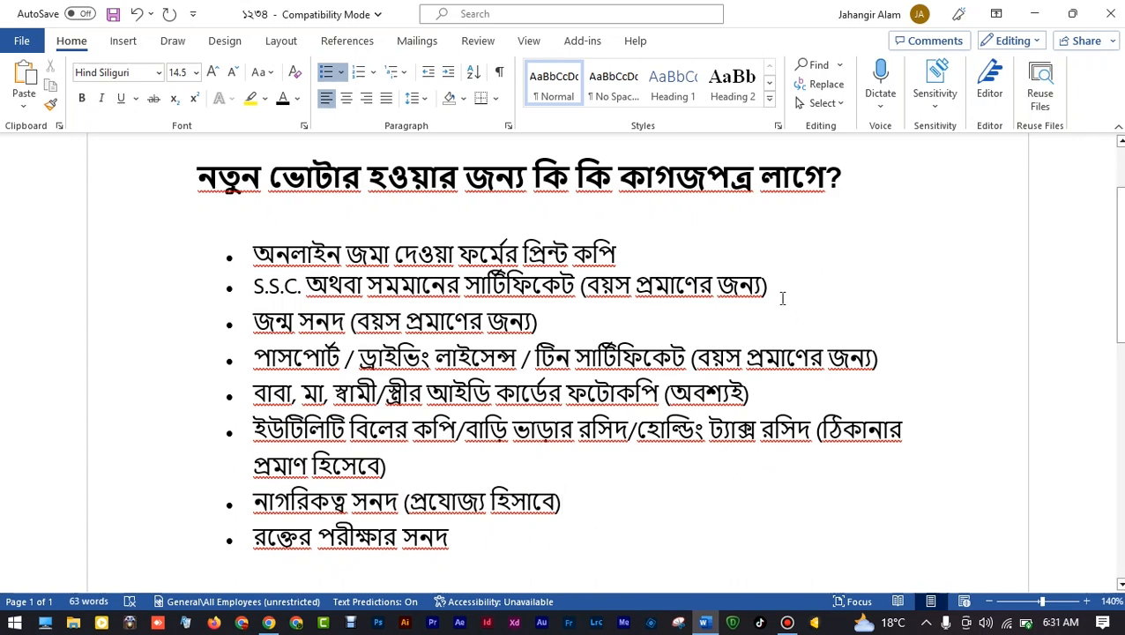
click(1034, 13)
Open Chrome and go to services.nidw.gov.bd.
click(269, 622)
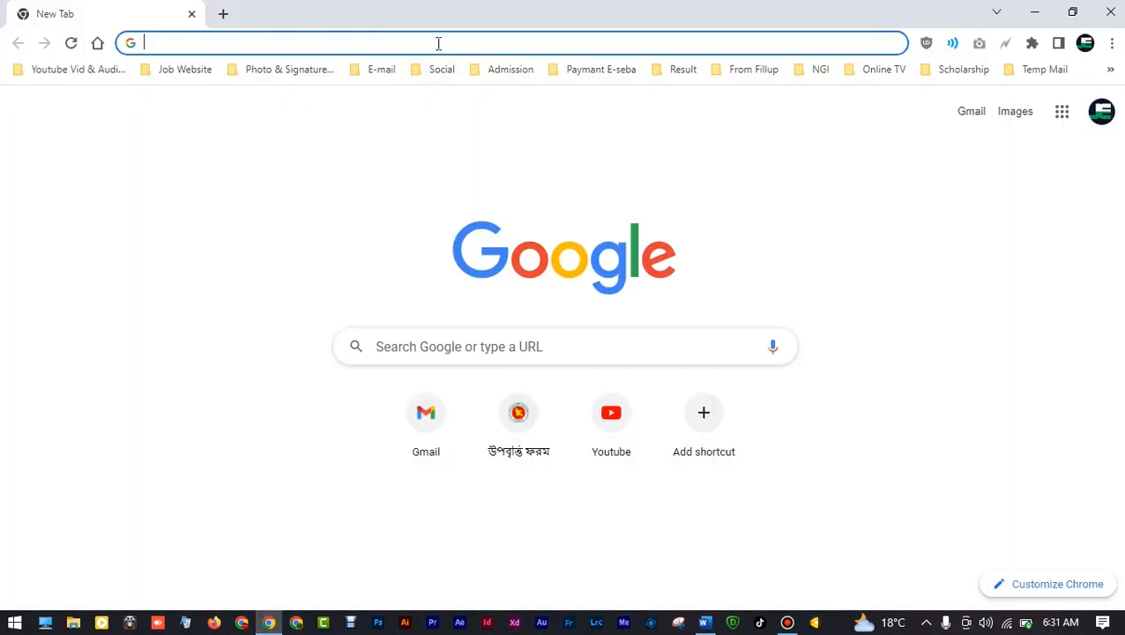
text(ser)
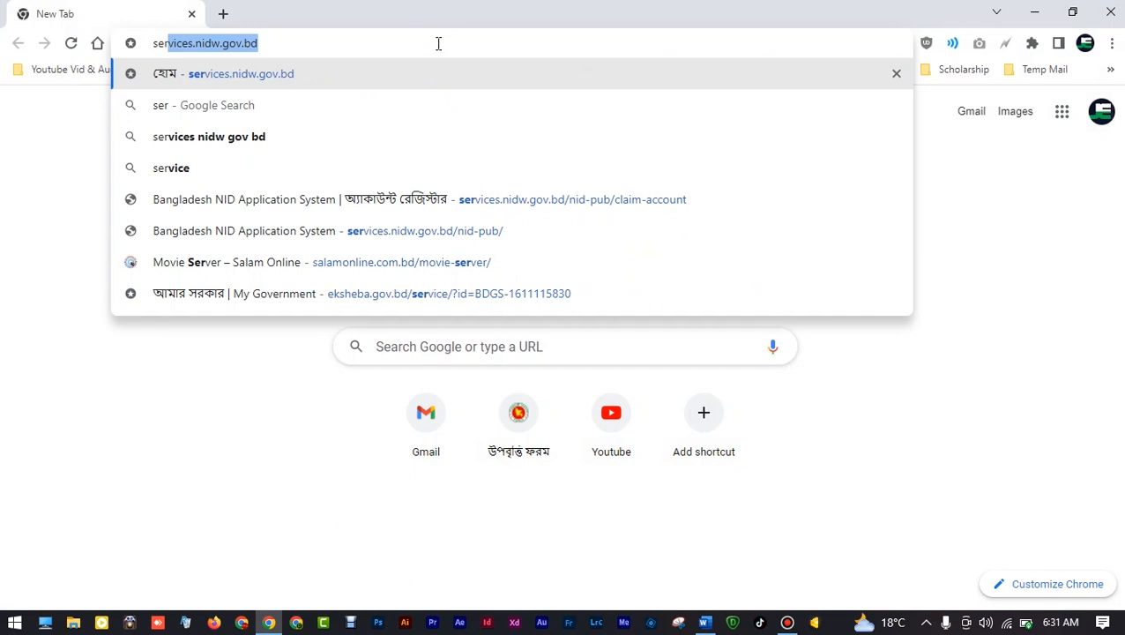
key(Return)
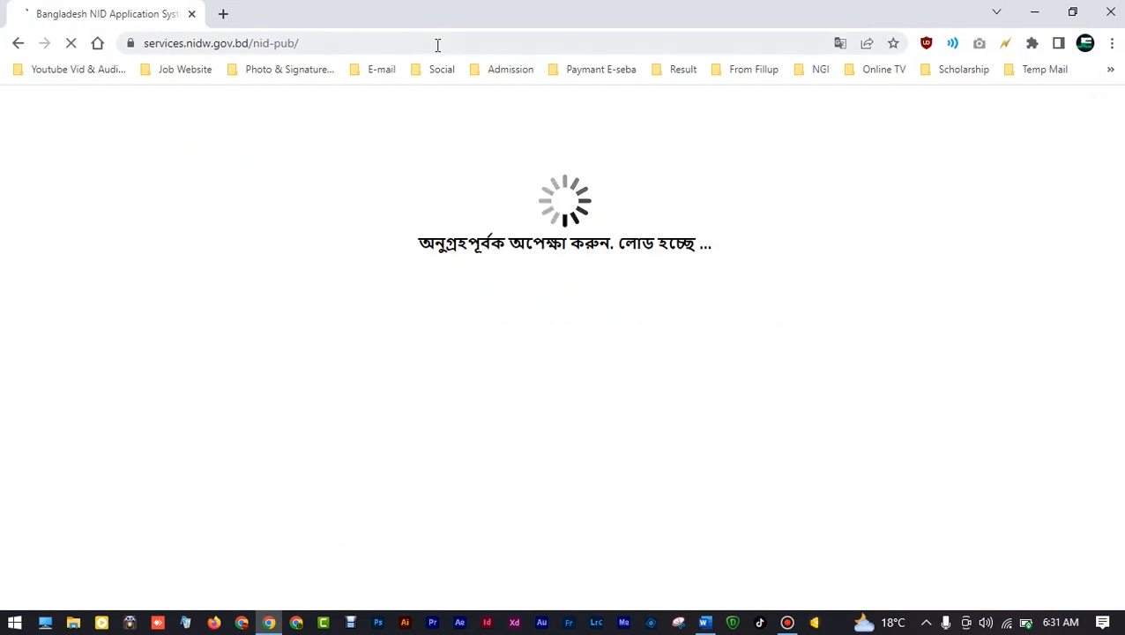
Start a new registration from the আবেদন করুন card and reach the full-name field.
scroll(896, 178, down, 1)
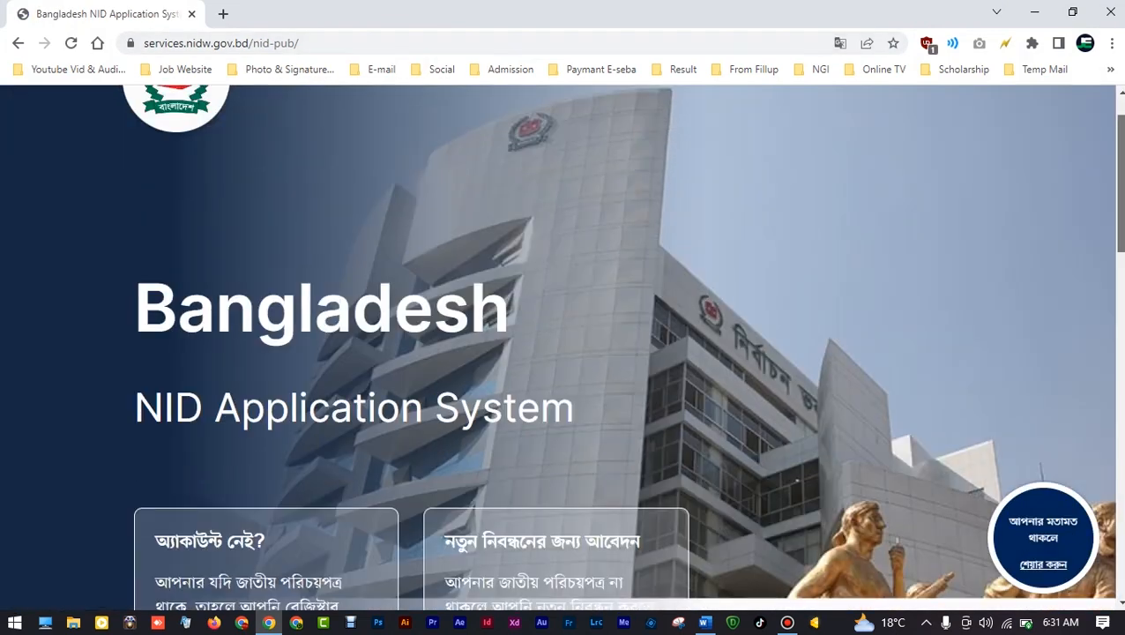
scroll(782, 176, down, 3)
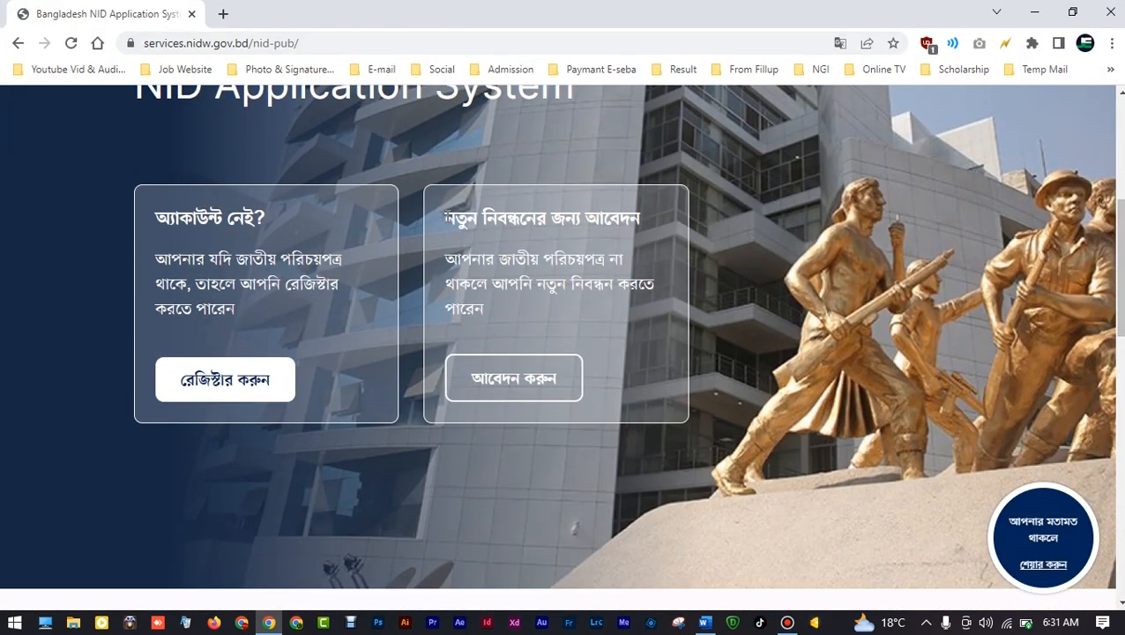
drag(446, 217, 639, 217)
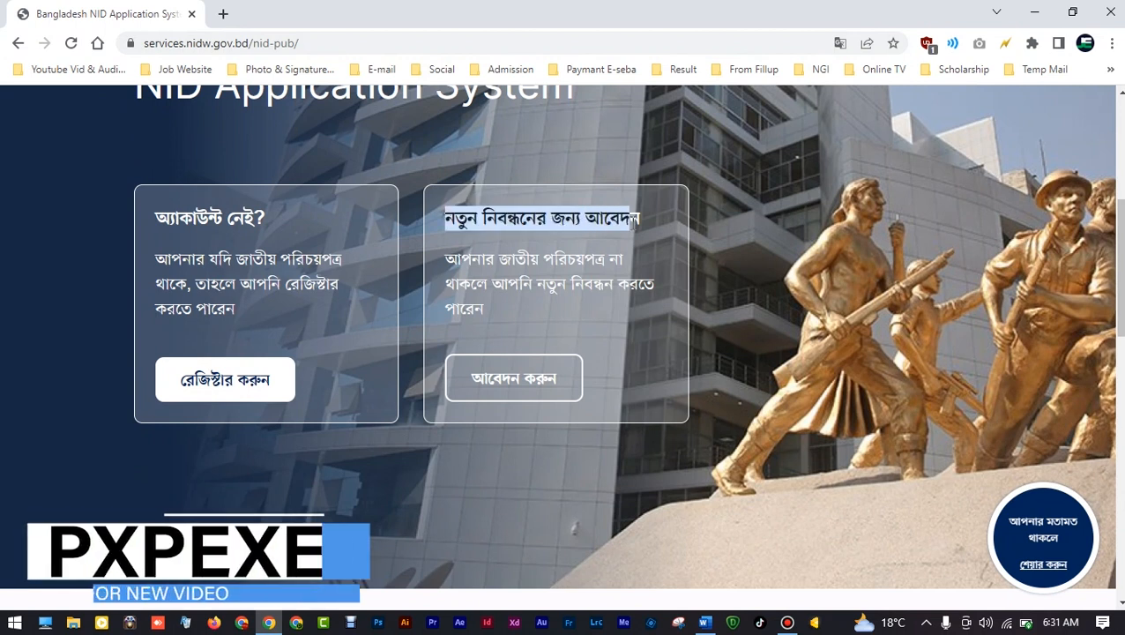
click(503, 380)
click(289, 398)
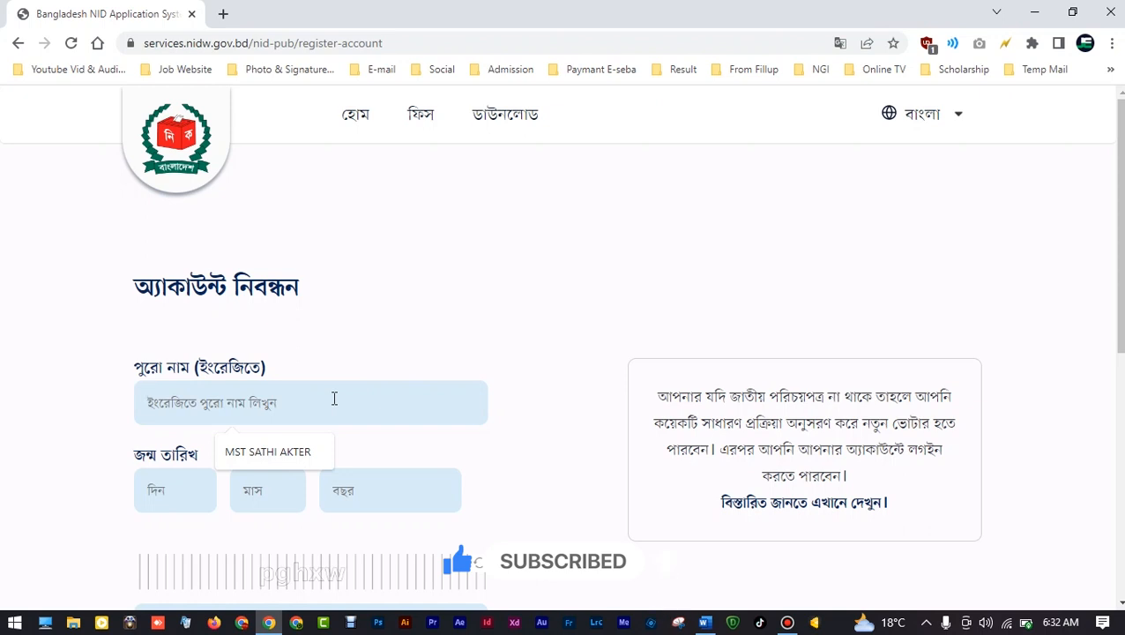
Enter the applicant's full name and date of birth on the registration form.
click(267, 451)
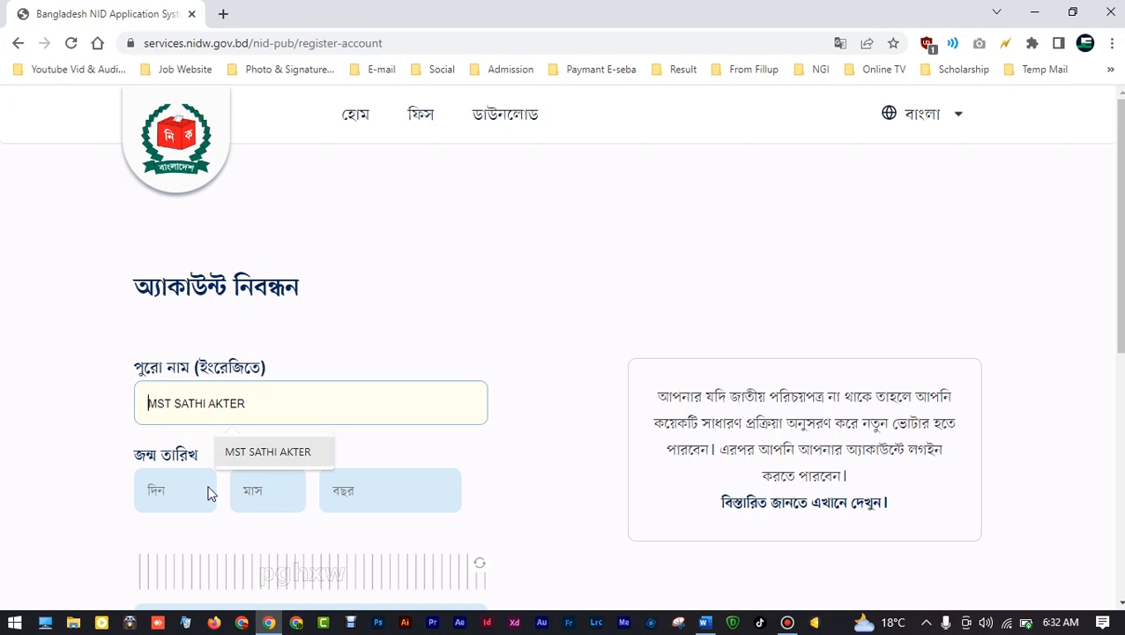
click(223, 395)
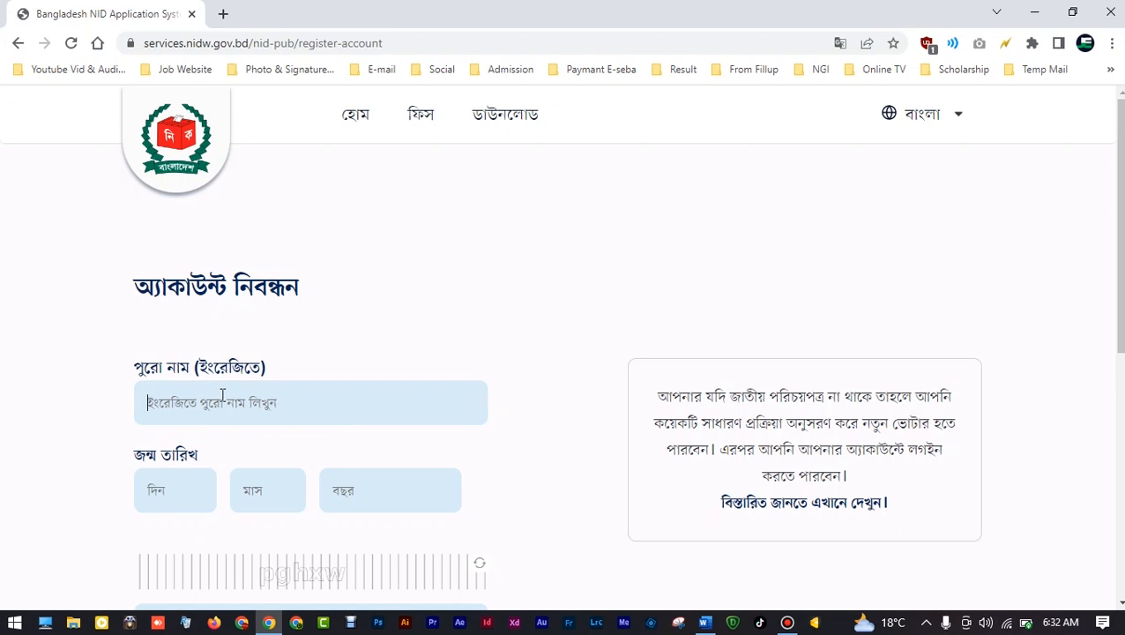
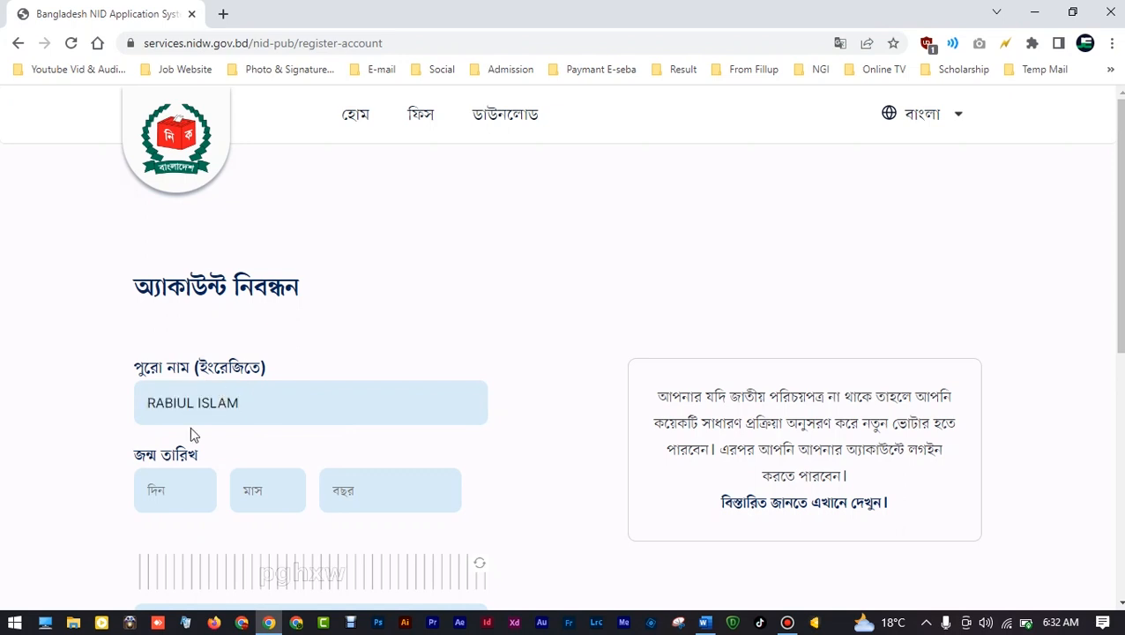
click(167, 490)
Type the captcha code shown on the form and continue to the mobile step.
scroll(352, 487, down, 2)
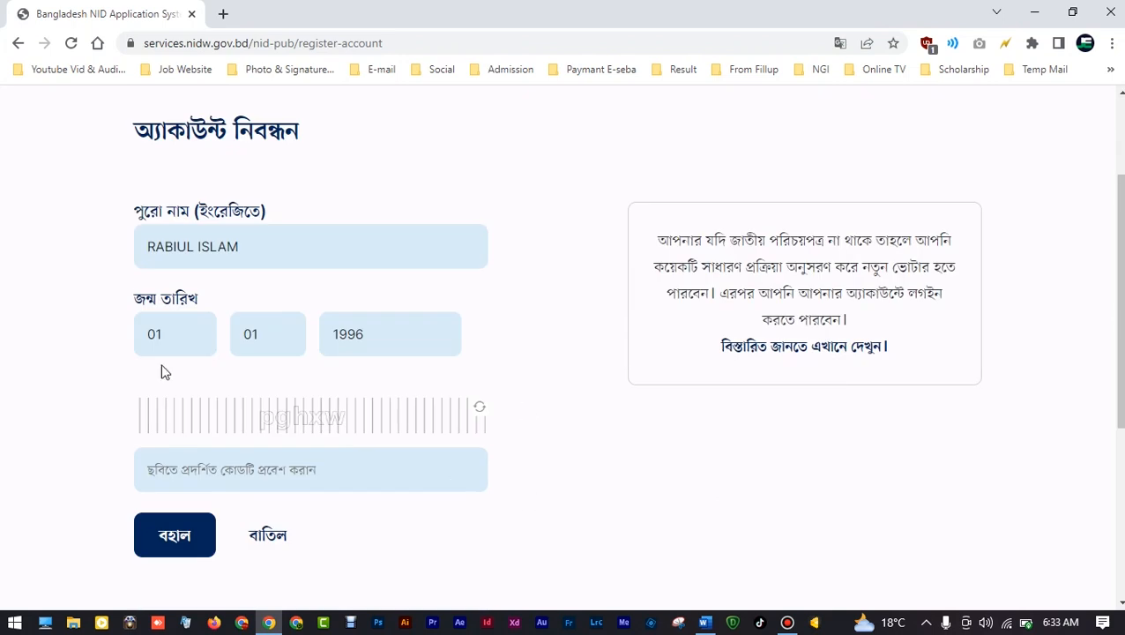
click(230, 469)
text(pghxw)
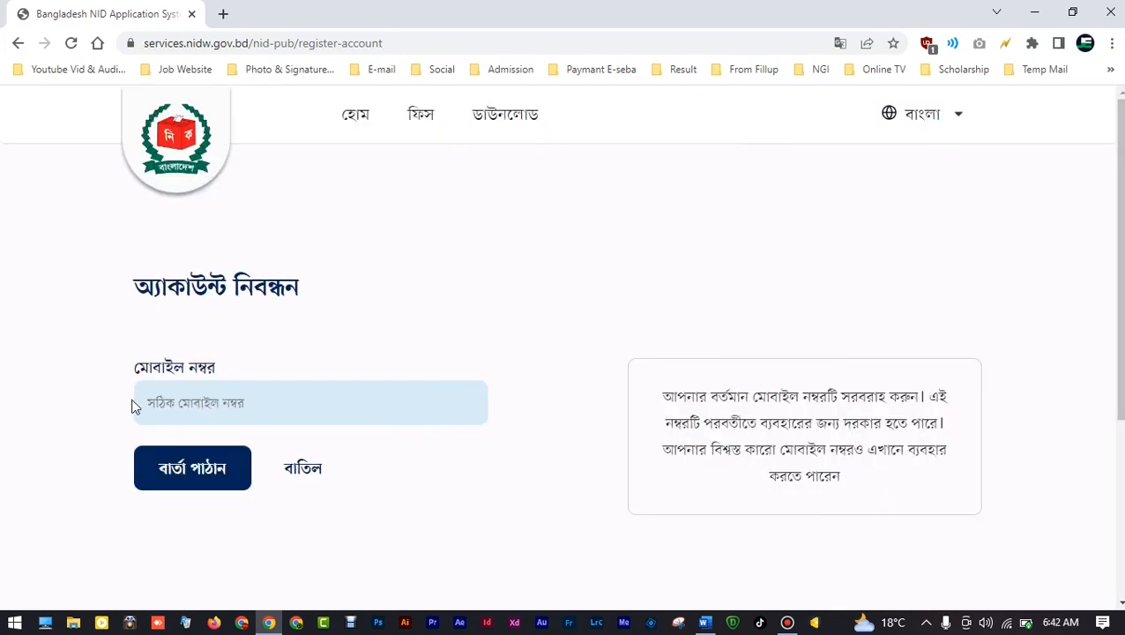
Send a verification code to the mobile number and confirm it with the six-digit code.
click(233, 404)
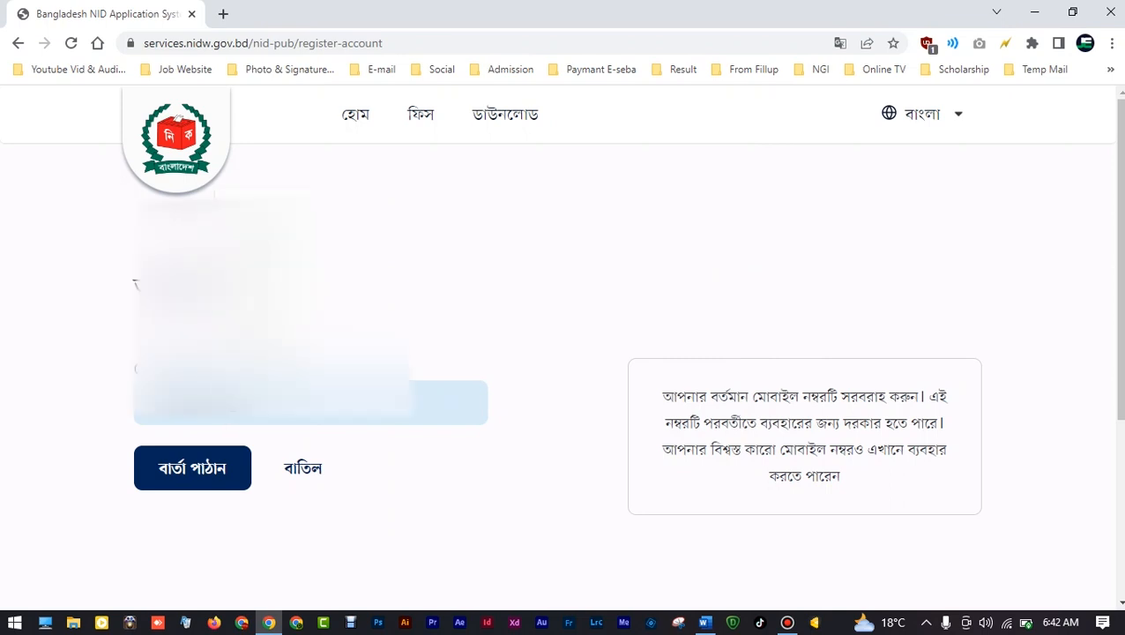
click(174, 483)
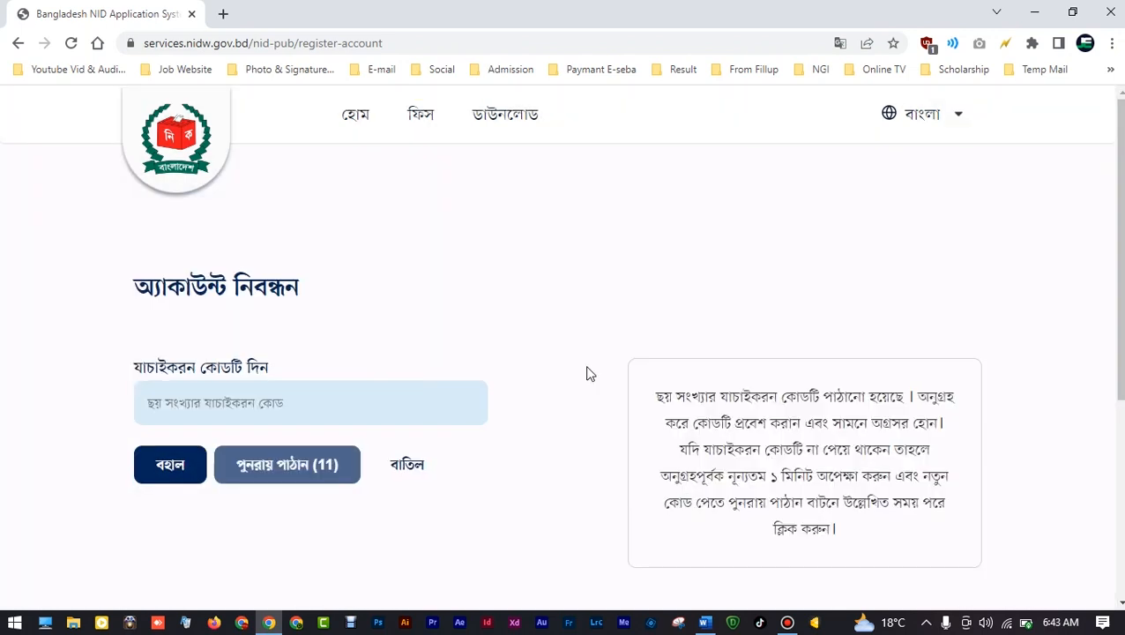
click(285, 396)
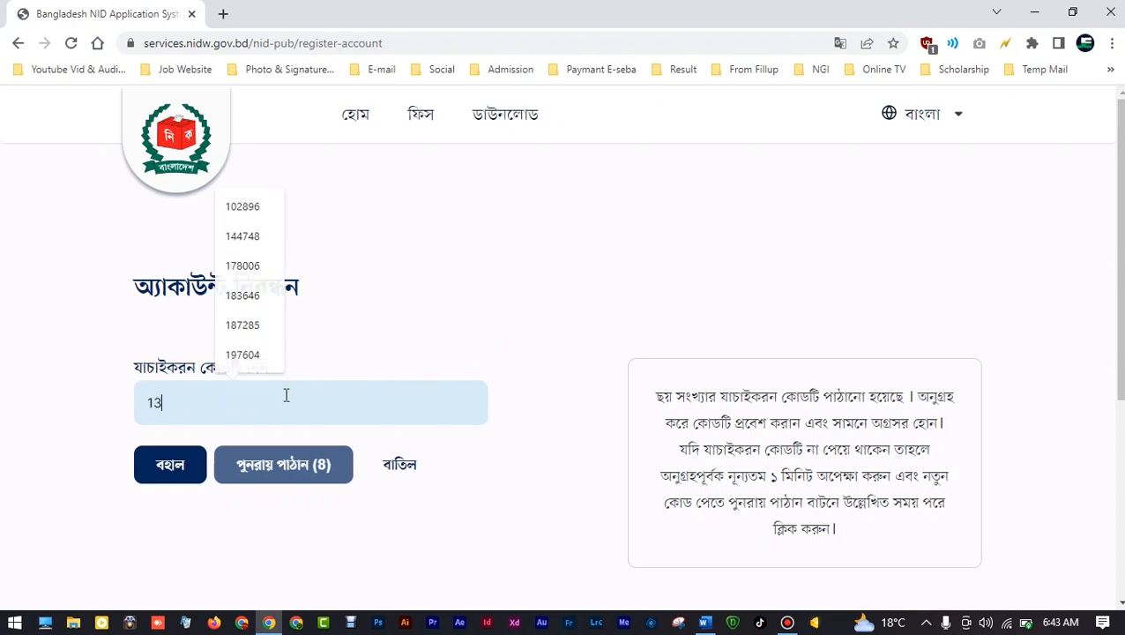
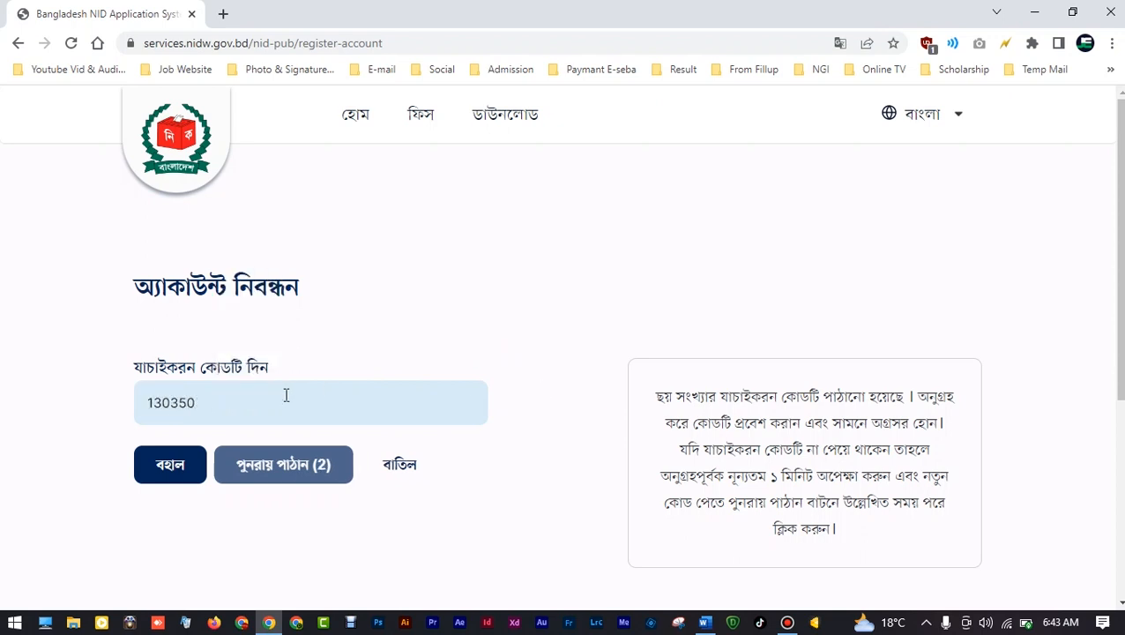
click(187, 469)
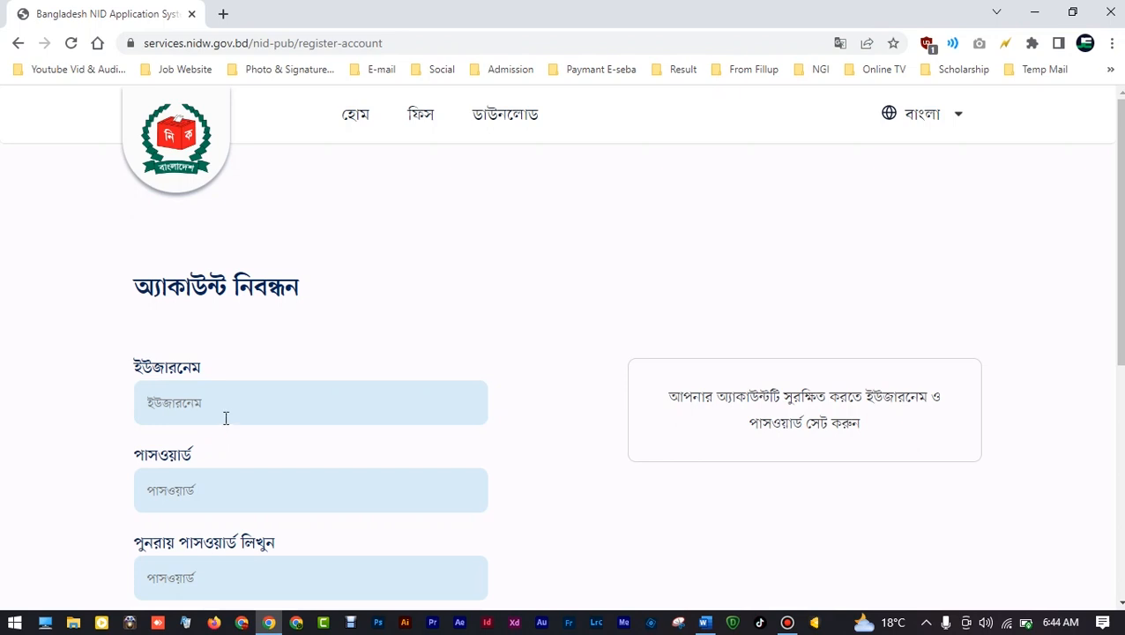
Enter a username, paste the password into both password fields and submit.
scroll(1009, 247, down, 1)
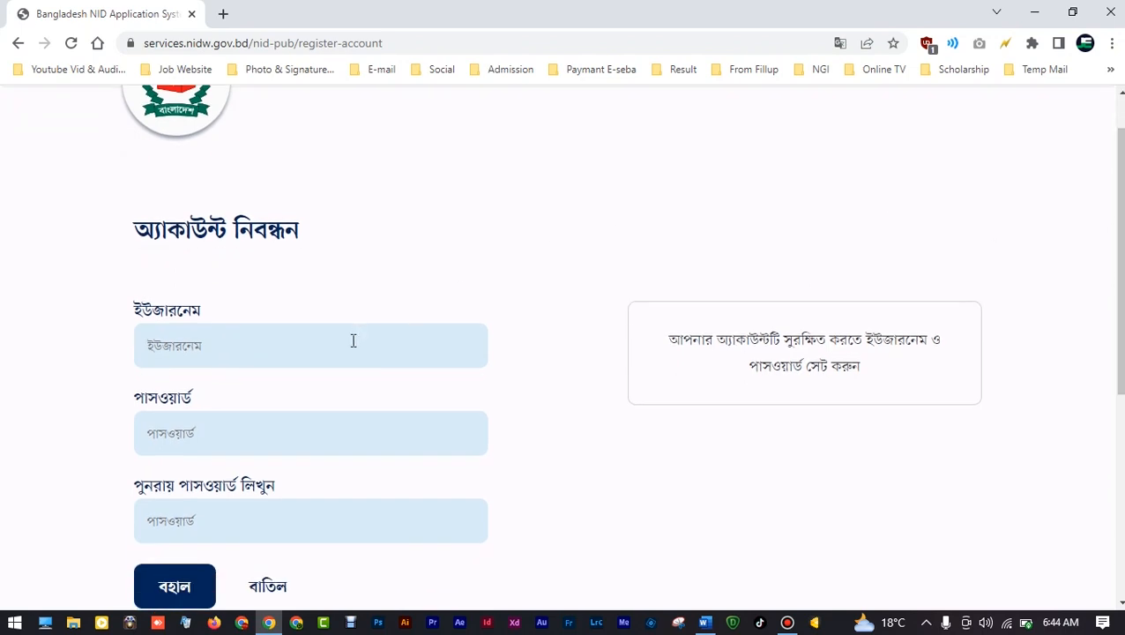
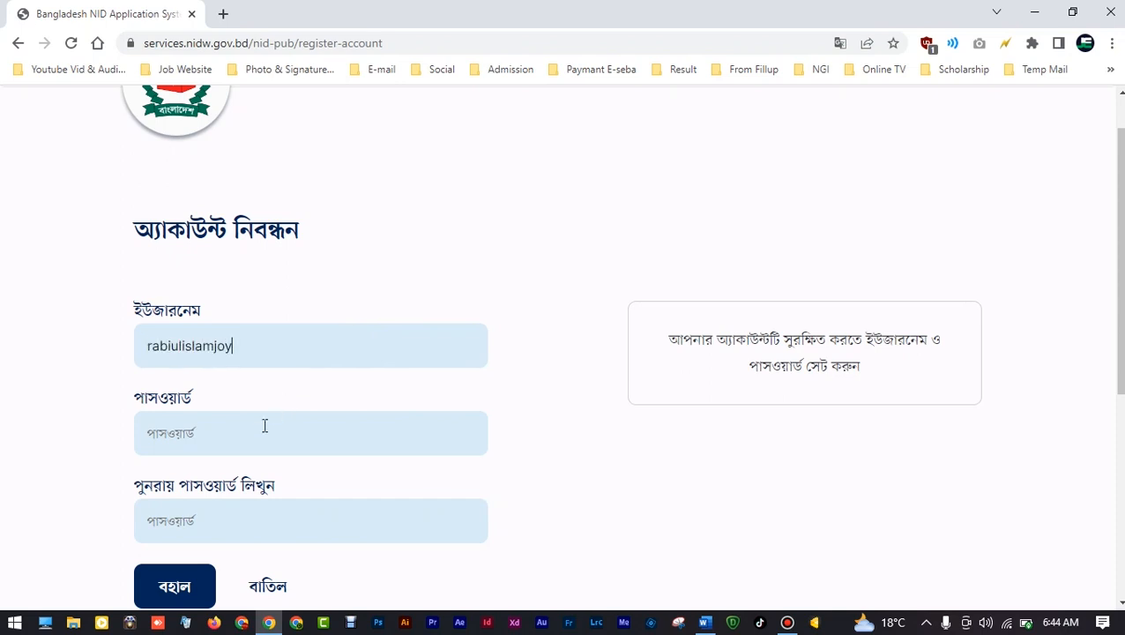
key(ctrl+v)
click(195, 520)
key(ctrl+v)
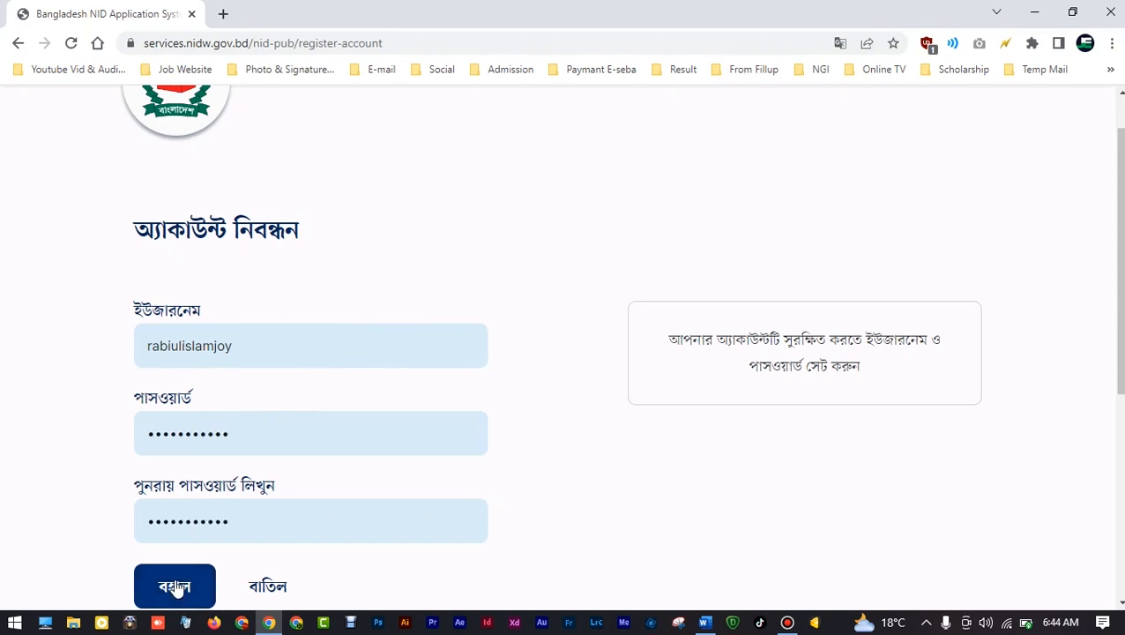
click(177, 587)
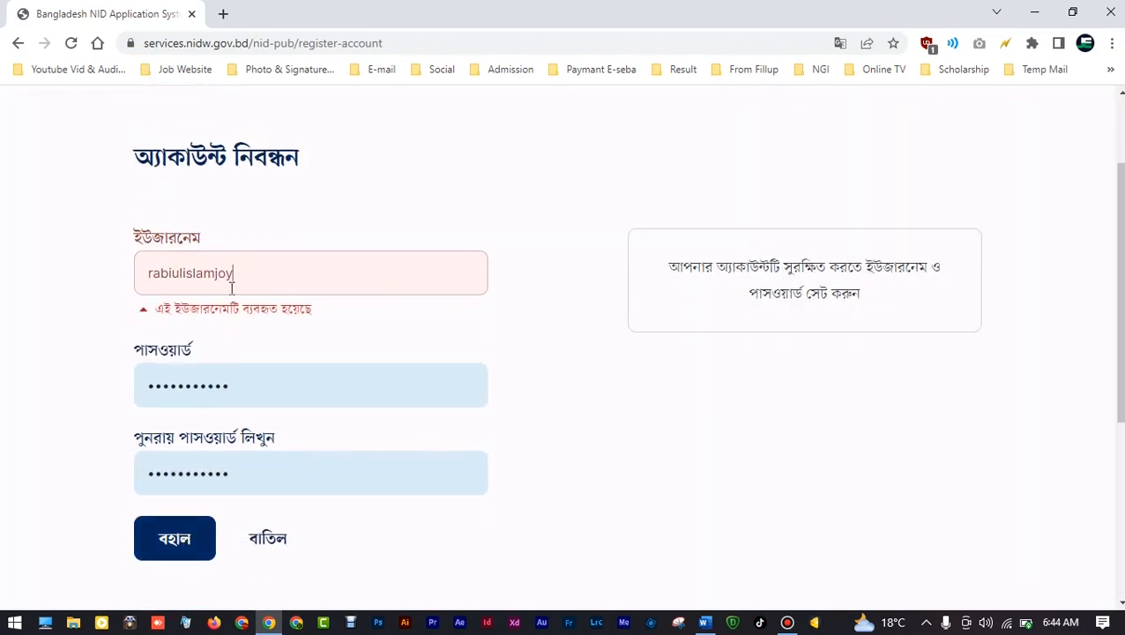
Revise the username and resubmit the account details to reach the citizen home page.
drag(235, 273, 136, 271)
drag(302, 275, 217, 275)
click(216, 274)
text(bd)
click(159, 531)
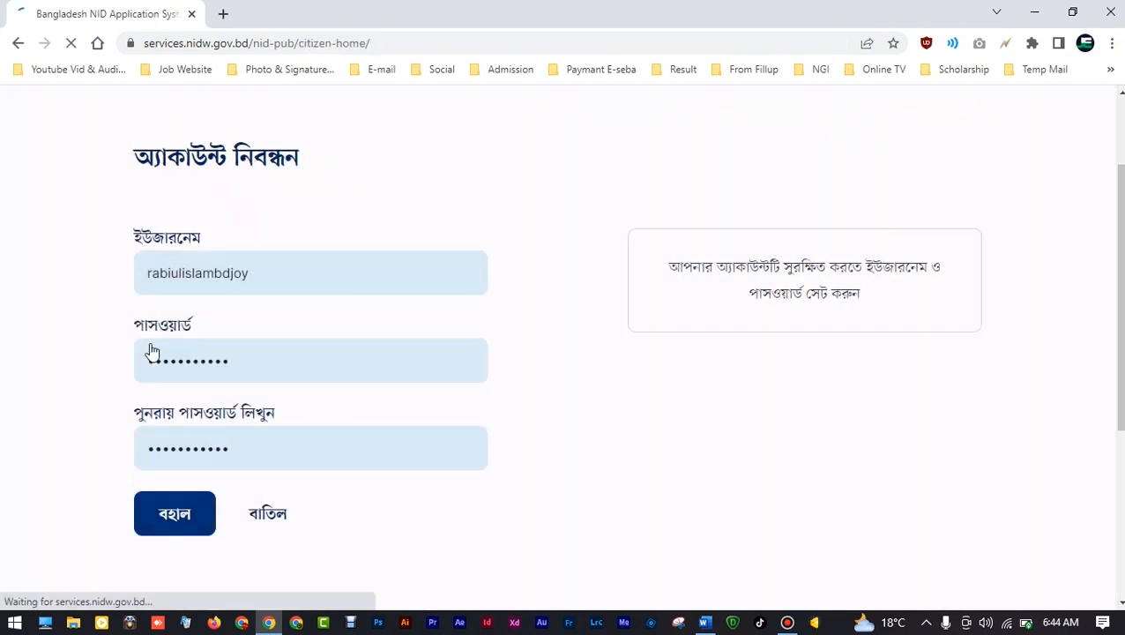
mouse_move(1121, 192)
mouse_down()
mouse_move(1120, 271)
mouse_move(1121, 192)
mouse_up()
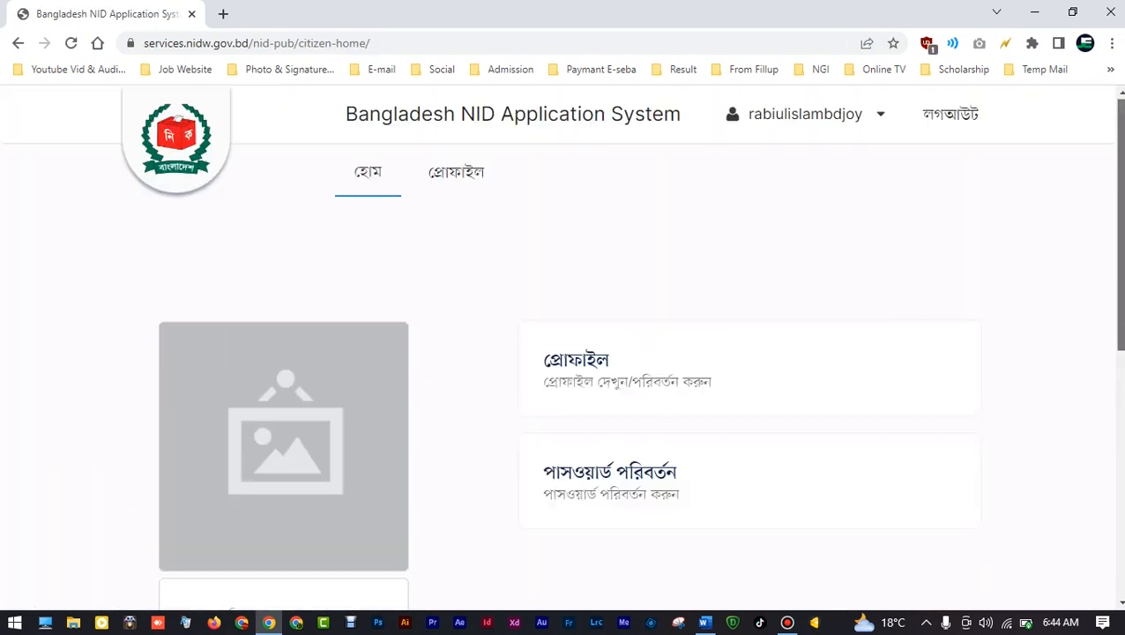
Open the profile, switch it to edit mode and begin entering the Bangla name.
click(562, 369)
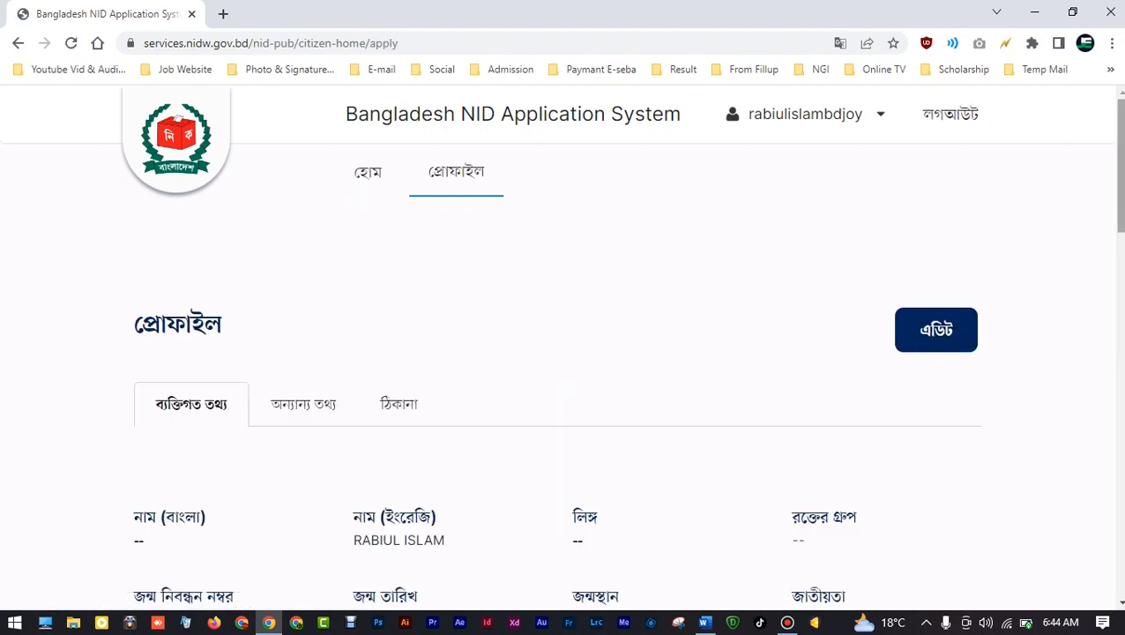
drag(1116, 166, 1117, 198)
click(930, 220)
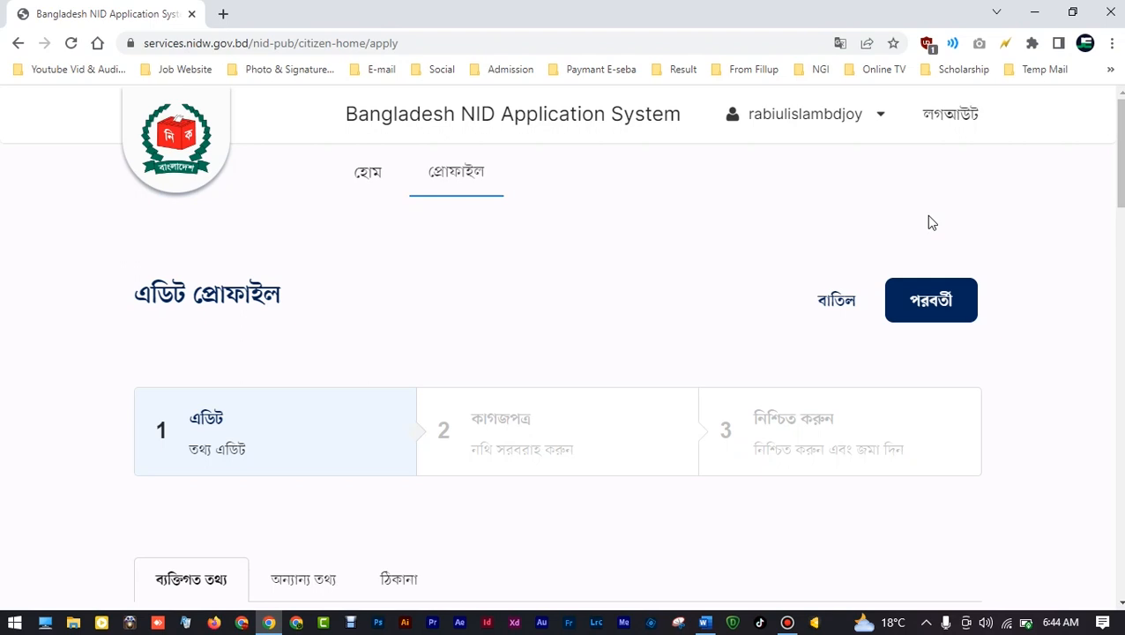
drag(1121, 162, 1120, 253)
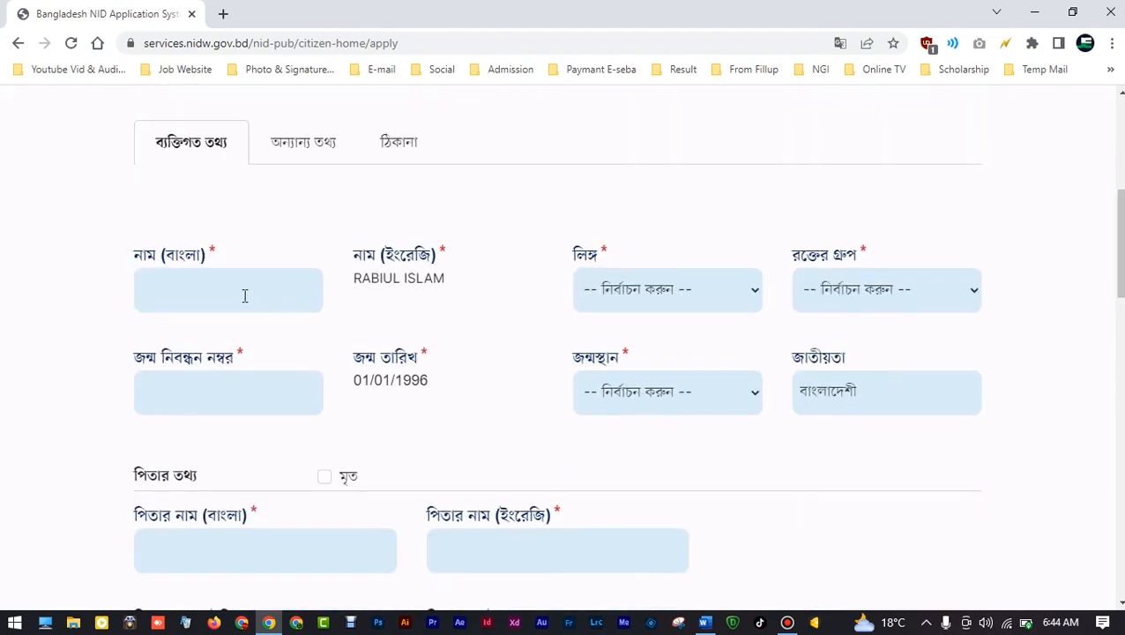
drag(354, 280, 452, 289)
click(485, 300)
click(263, 299)
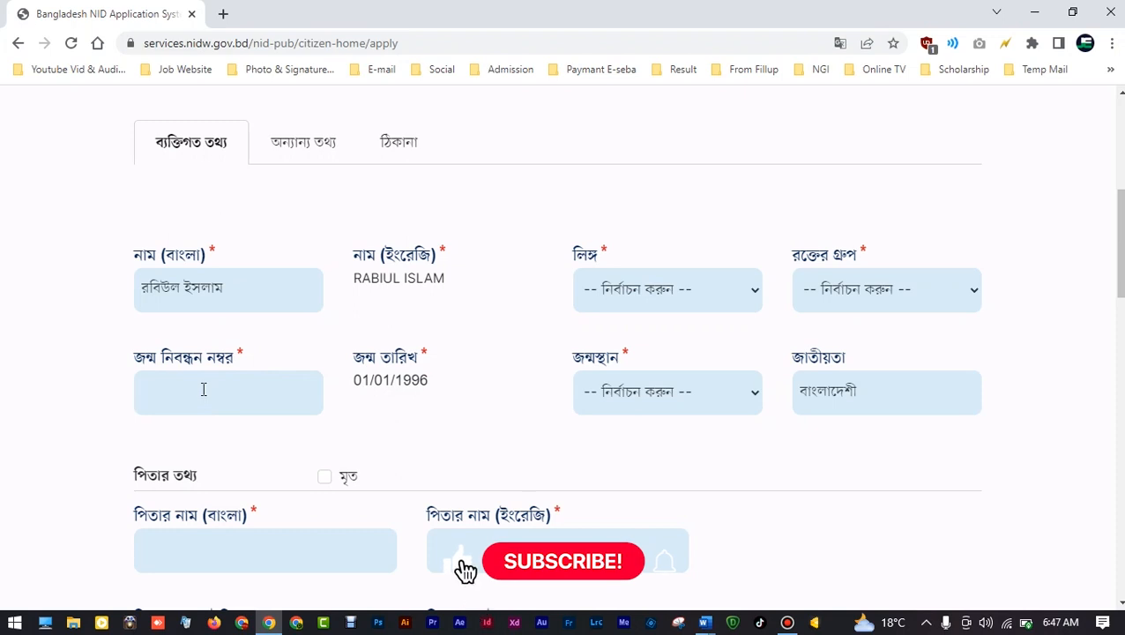
Copy the birth registration number from the Word document into the birth registration field.
mouse_move(704, 622)
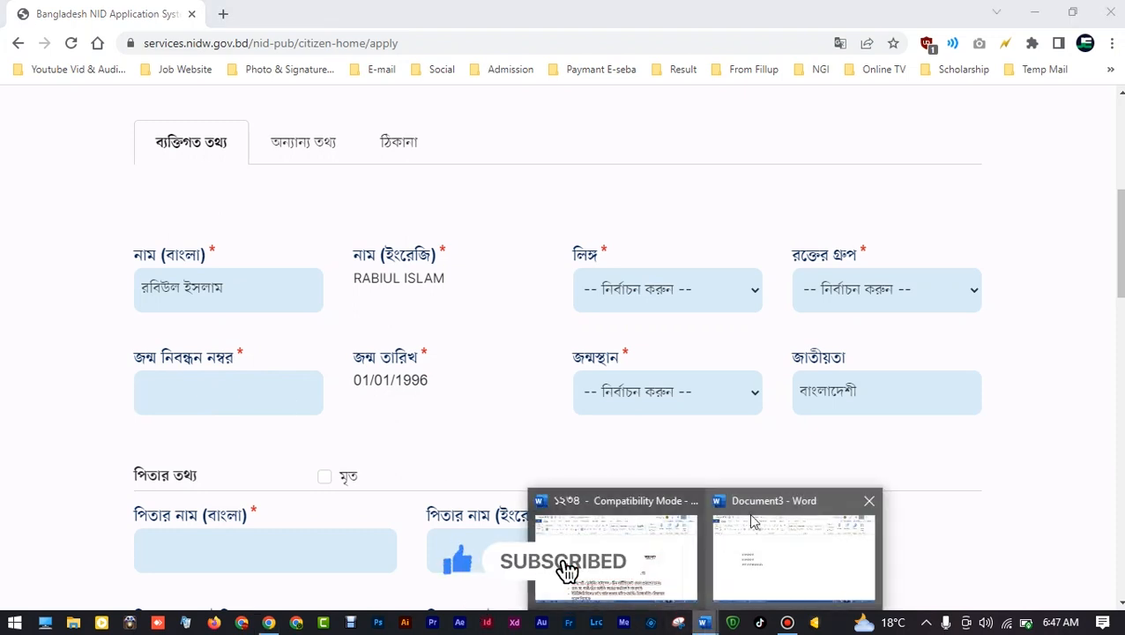
click(751, 520)
drag(199, 345, 352, 350)
key(ctrl+c)
click(269, 623)
key(ctrl+v)
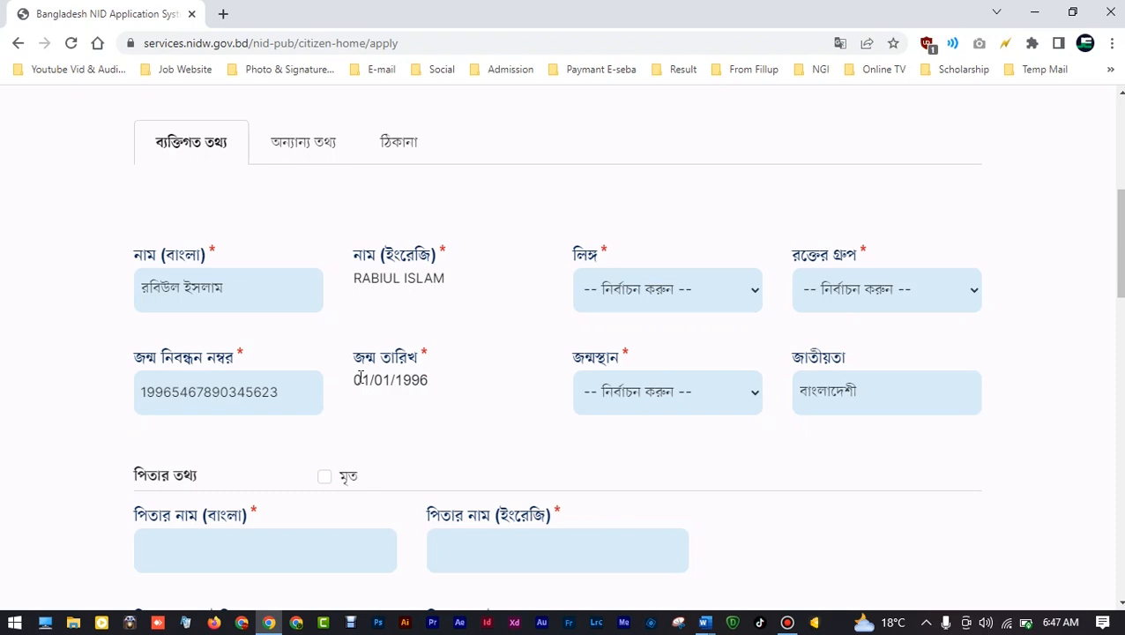
Set birthplace to বাংলাদেশ, gender to পুরুষ and blood group to B+.
drag(354, 379, 432, 378)
click(646, 402)
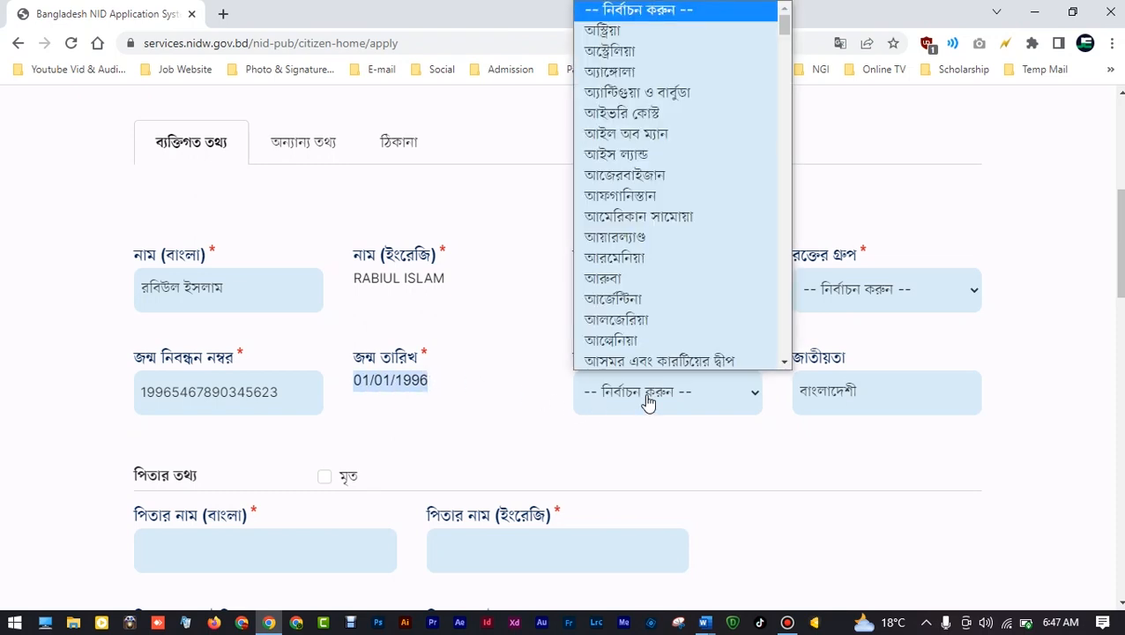
text(বাংলাদেশ)
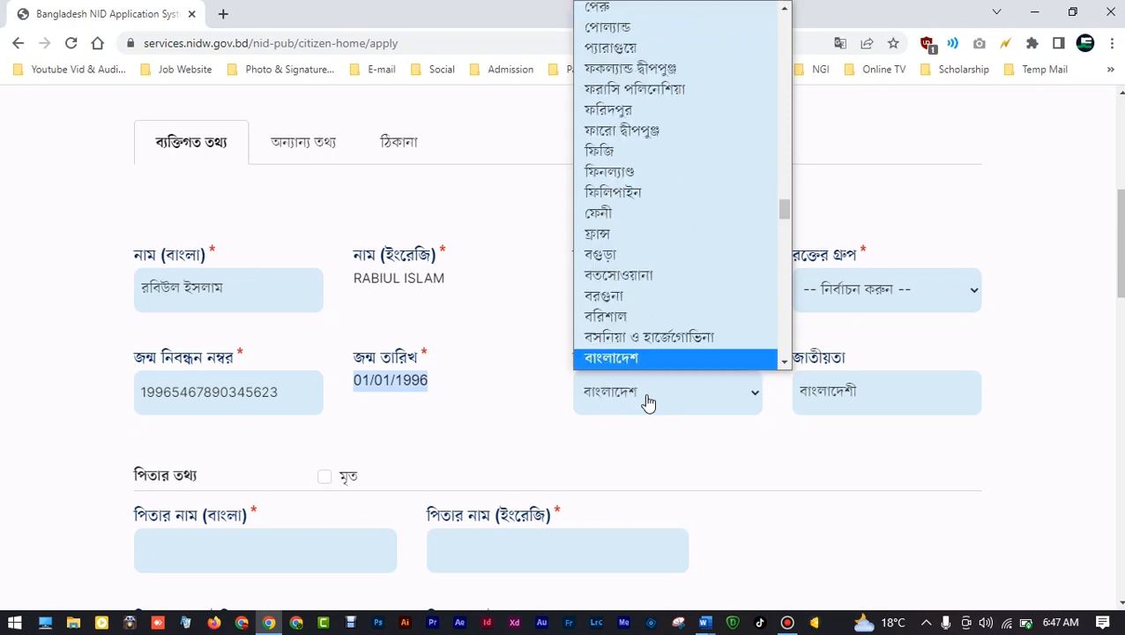
key(Return)
click(665, 302)
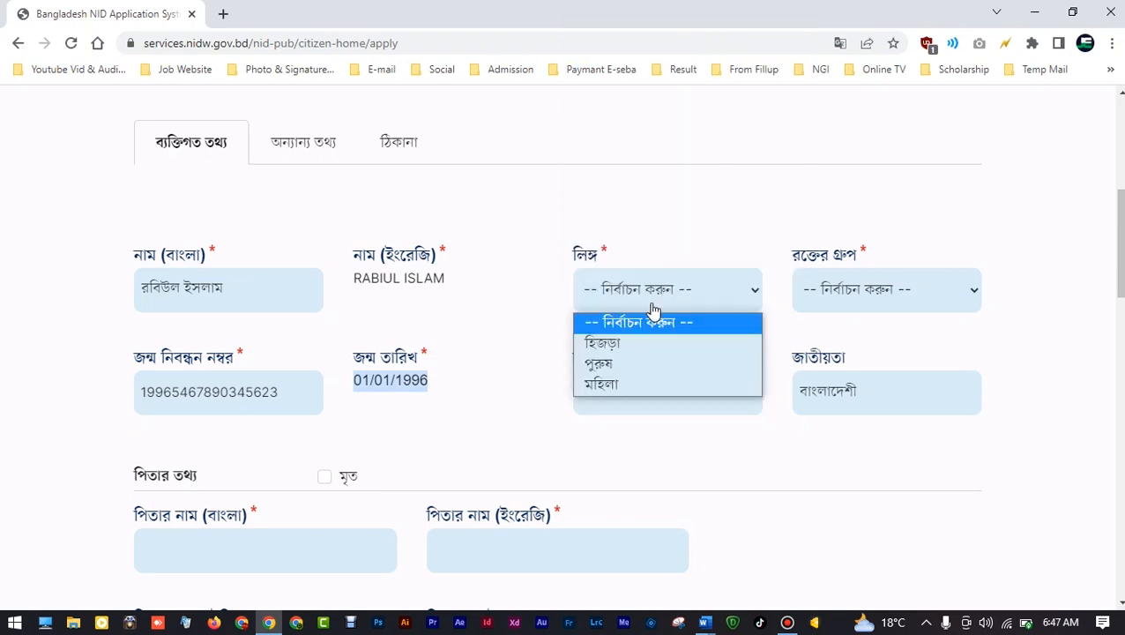
click(656, 363)
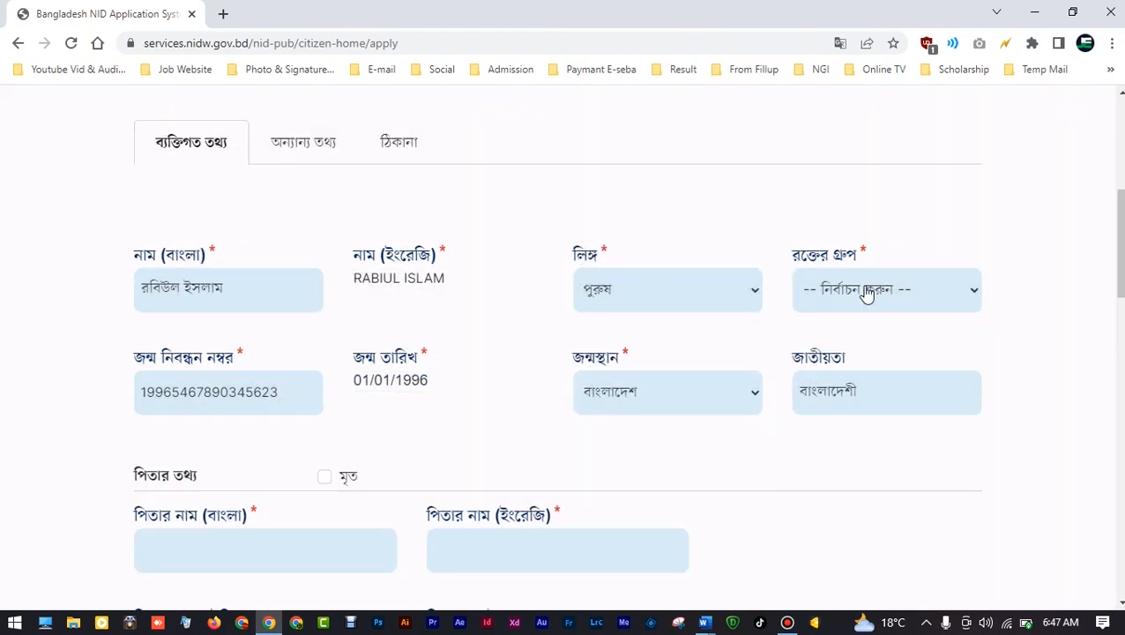
click(867, 295)
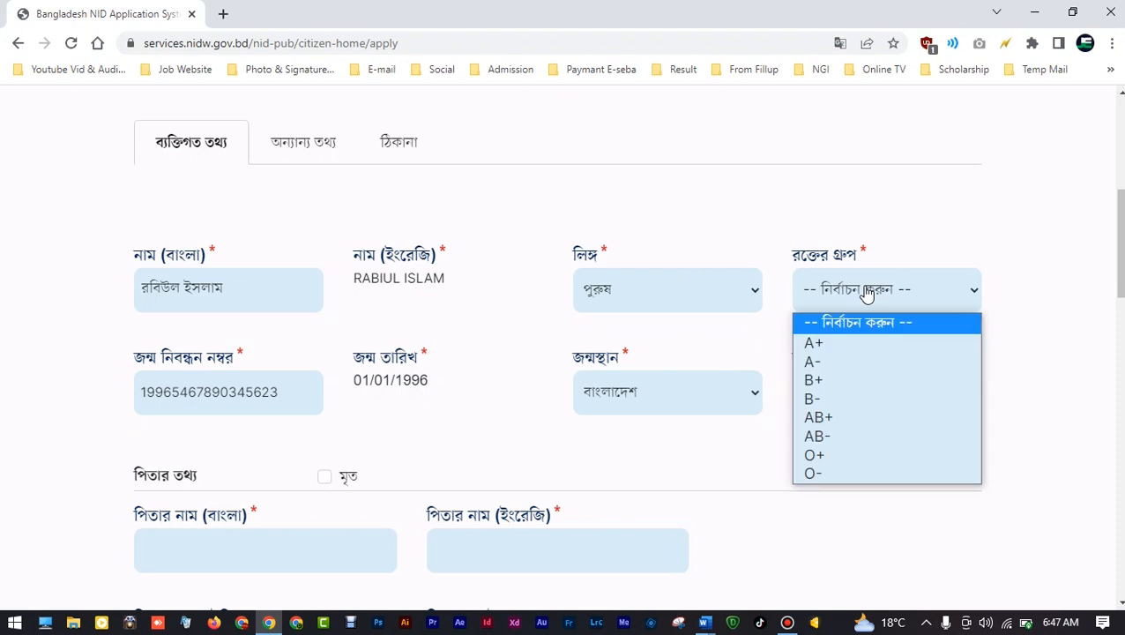
click(837, 381)
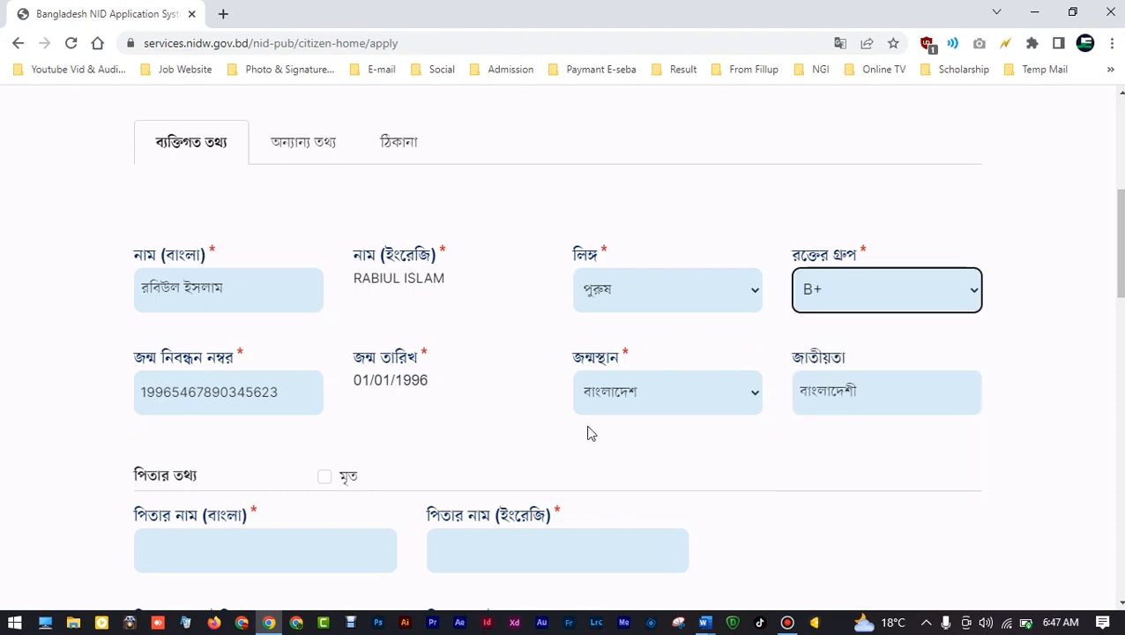
scroll(589, 432, down, 1)
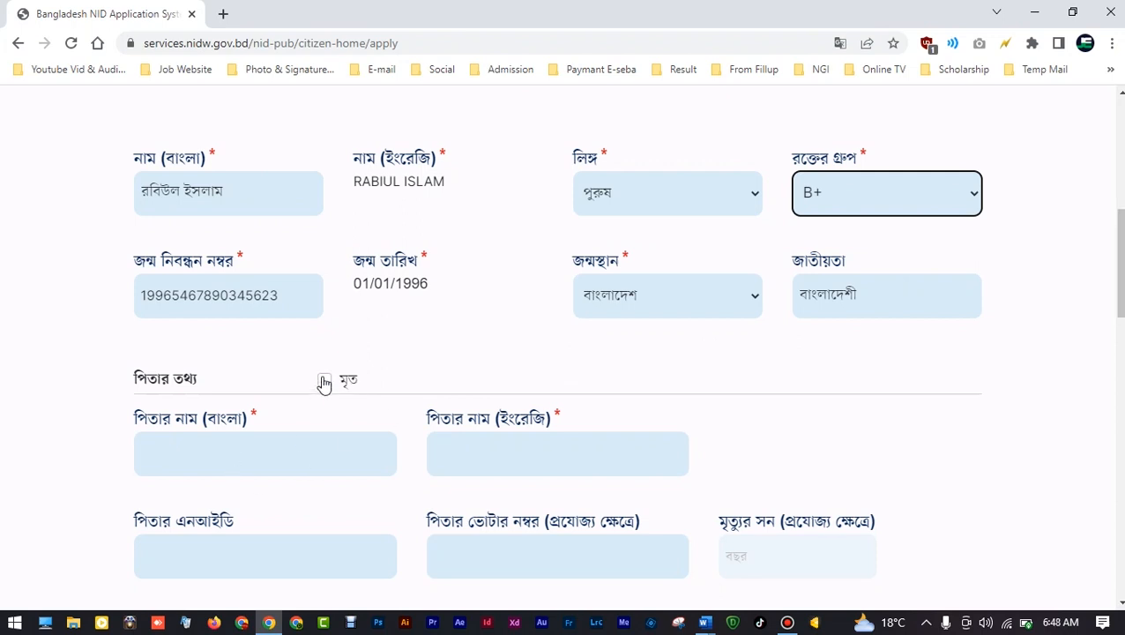
Enter the father's name in Bangla and English and fill his NID from autofill.
drag(1121, 250, 1121, 263)
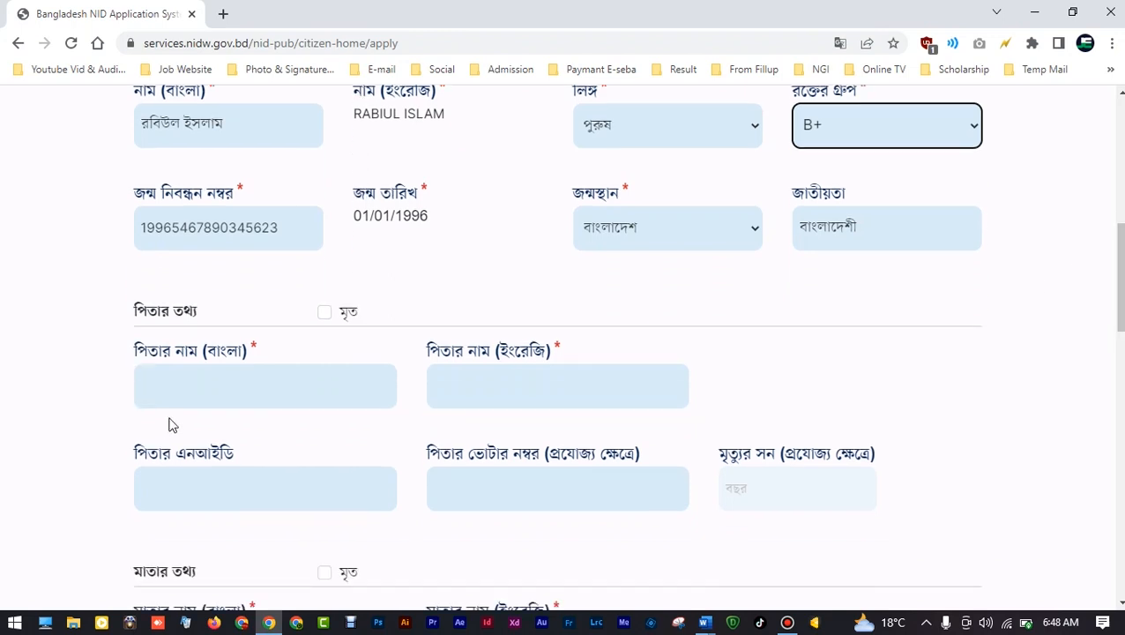
click(212, 385)
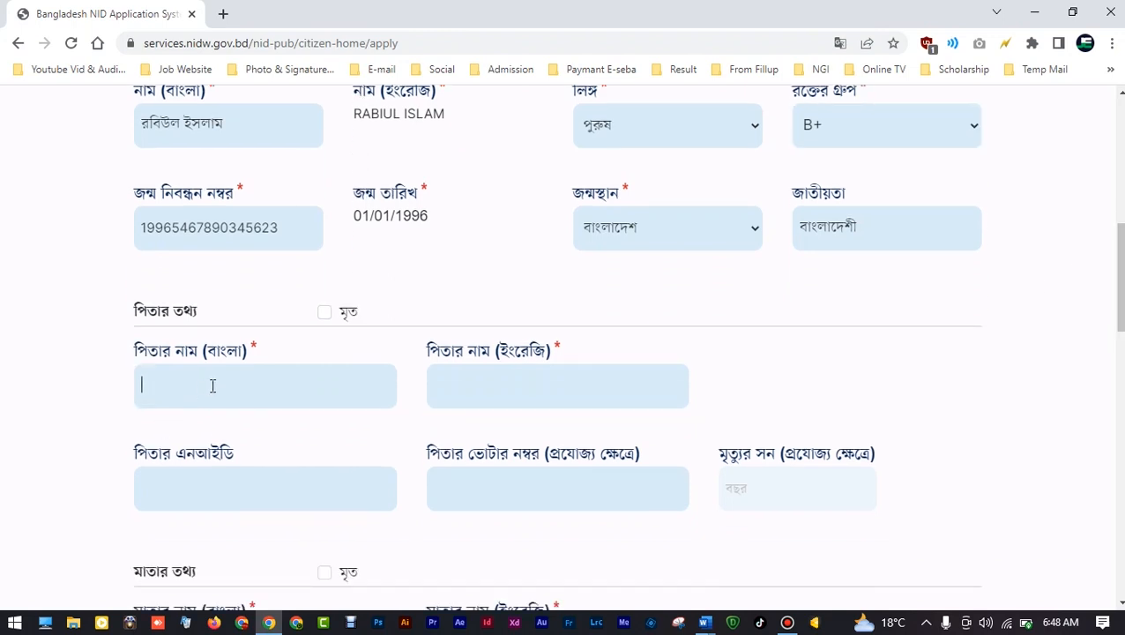
click(203, 489)
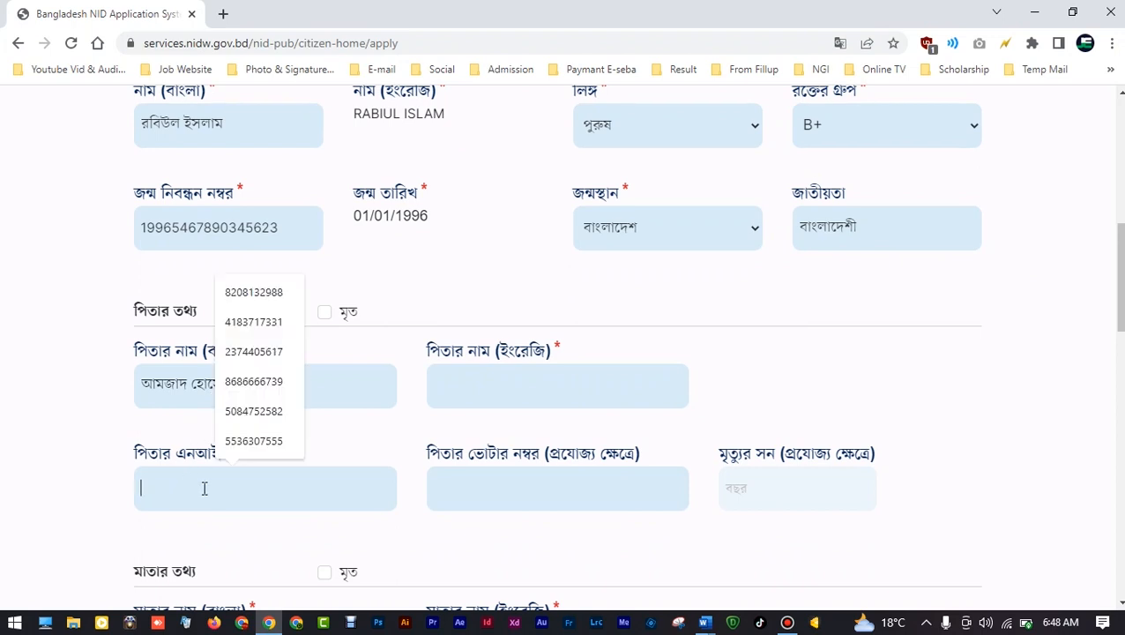
click(254, 291)
click(528, 378)
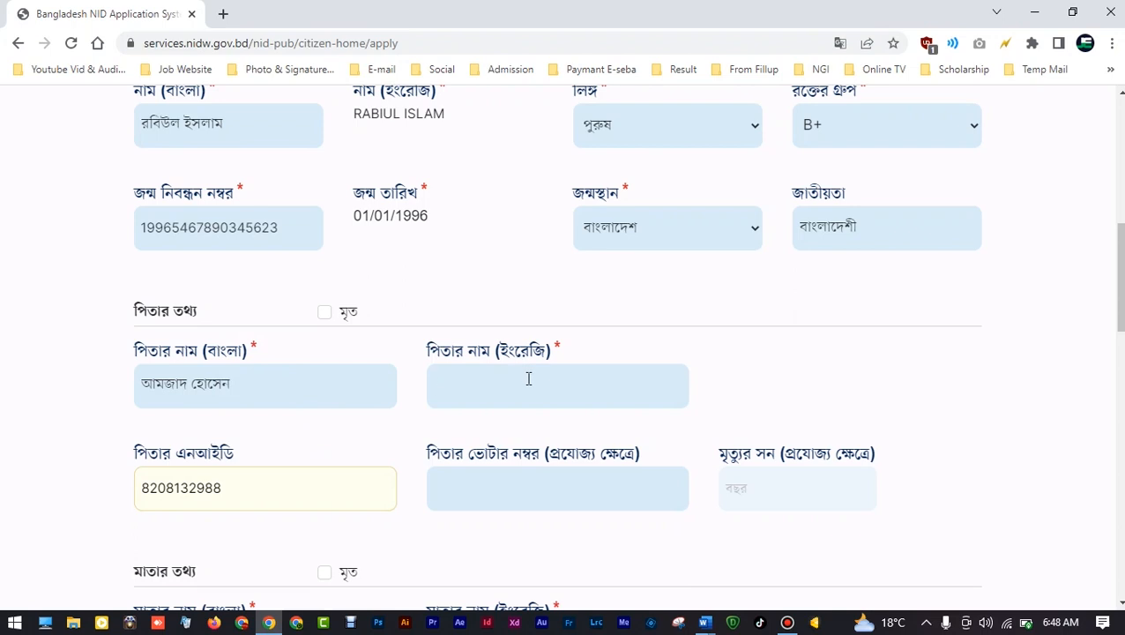
text(am)
Enter the mother's name in English and Bangla and fill her NID from autofill.
scroll(919, 371, down, 2)
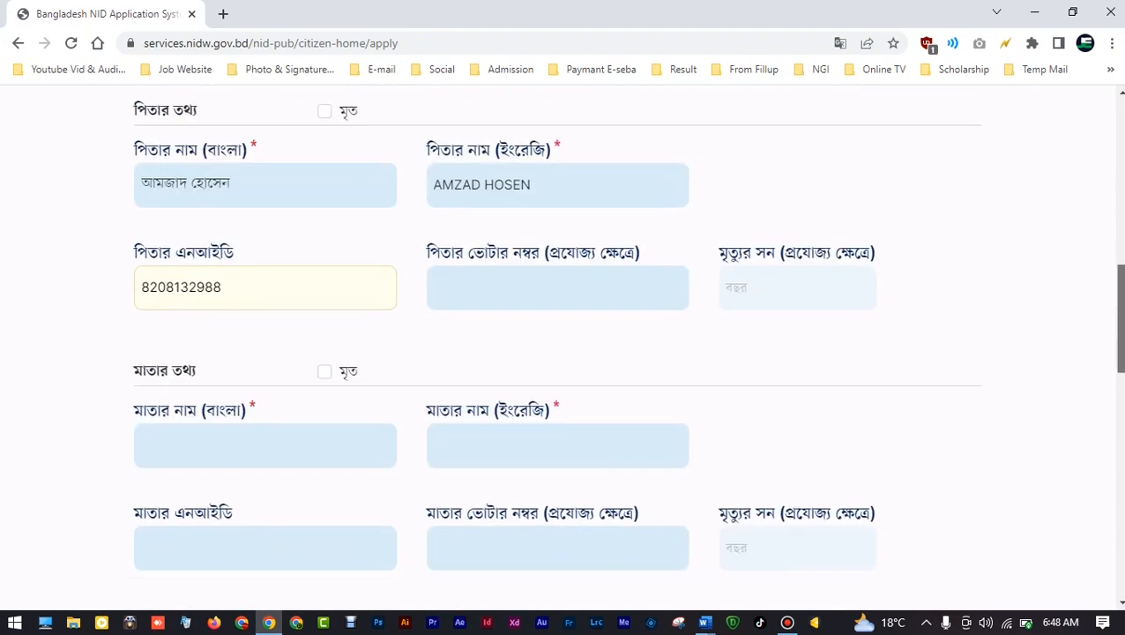
scroll(710, 344, down, 2)
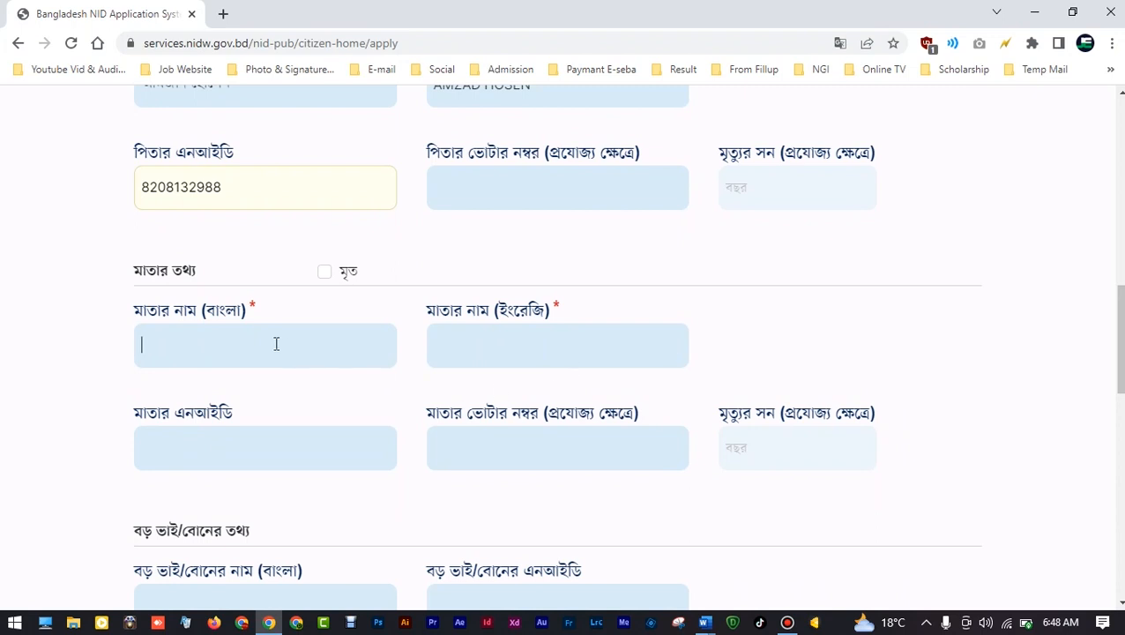
click(472, 361)
click(236, 345)
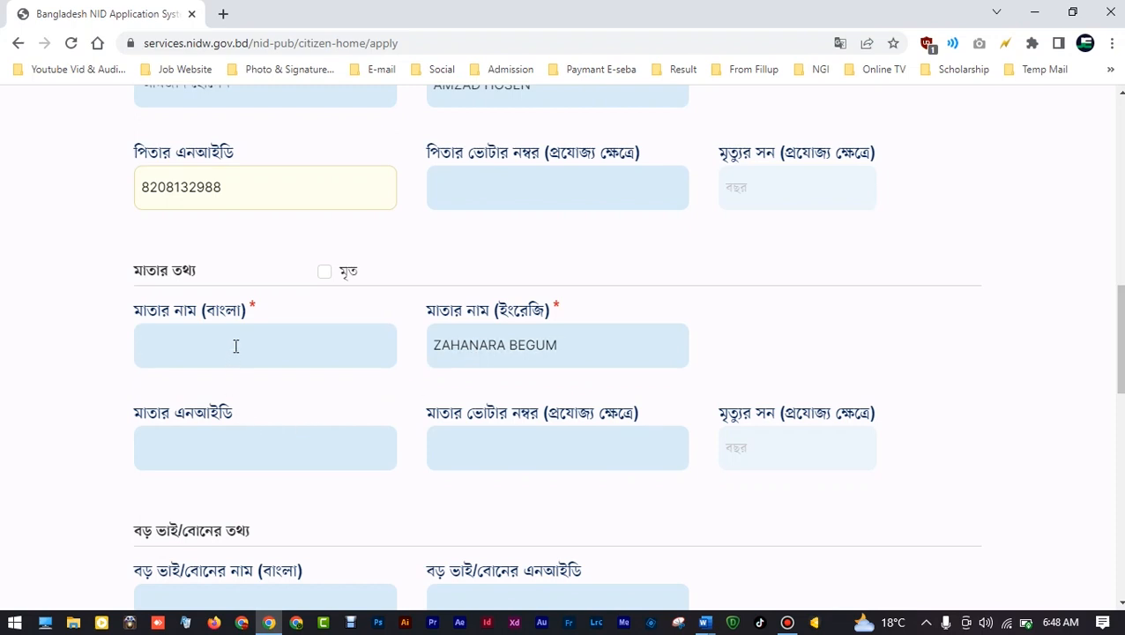
click(227, 434)
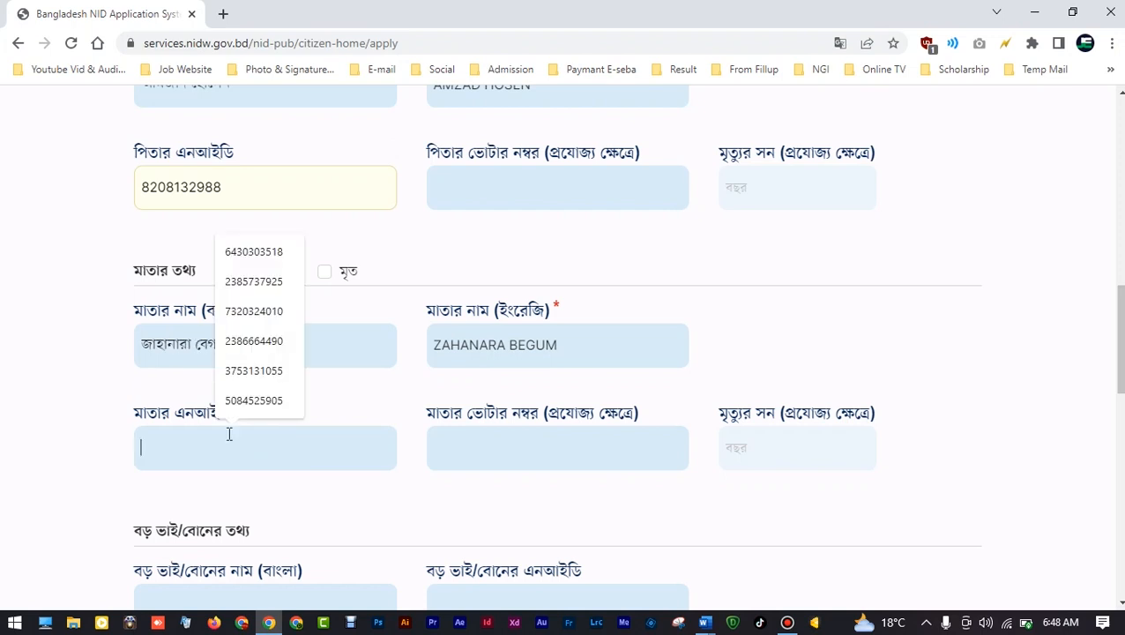
click(261, 283)
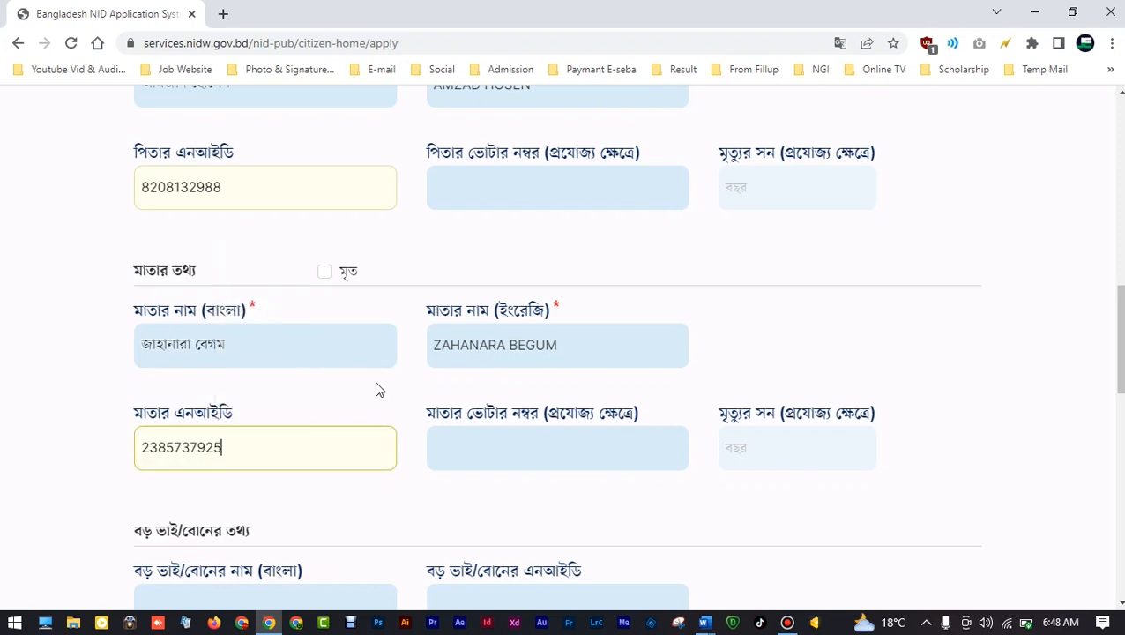
drag(1121, 353, 1121, 361)
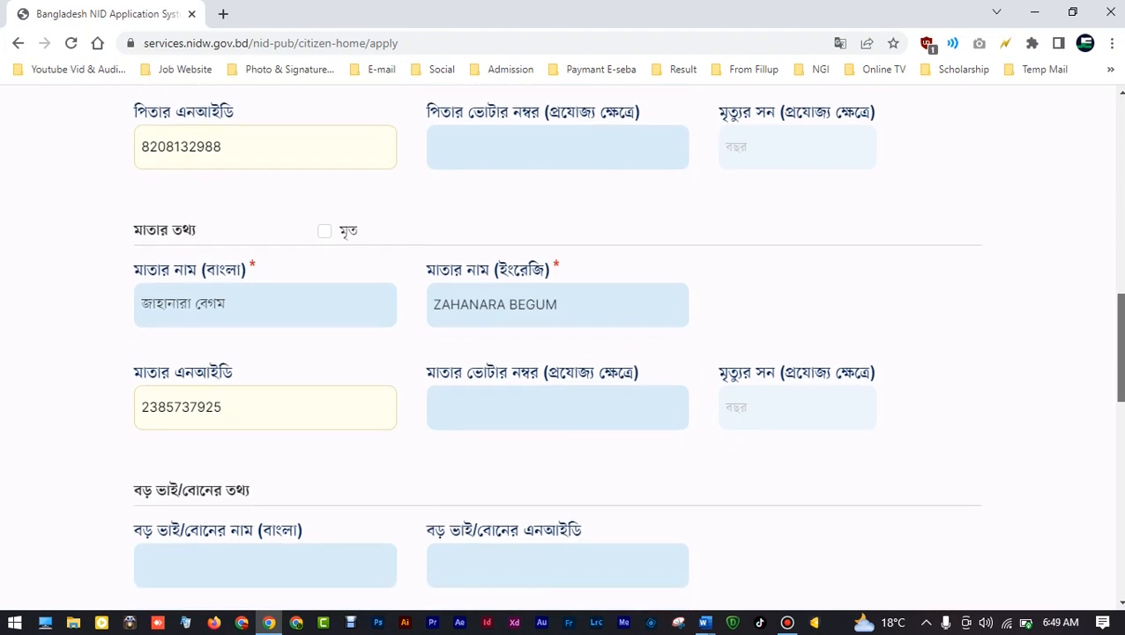
drag(1120, 361, 1120, 360)
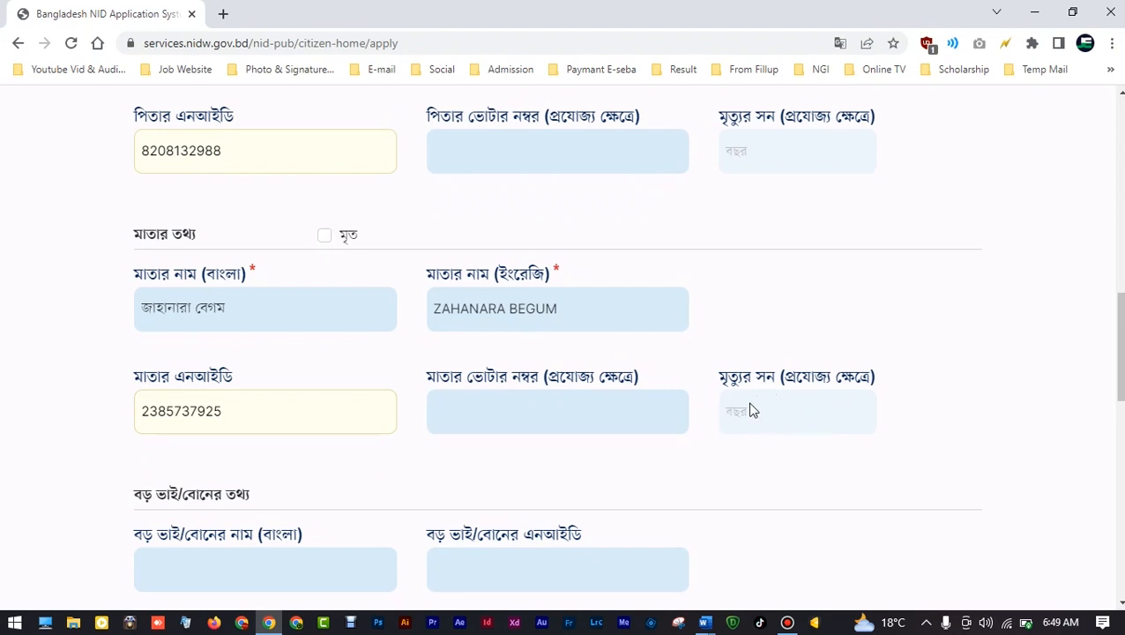
drag(1120, 370, 1120, 419)
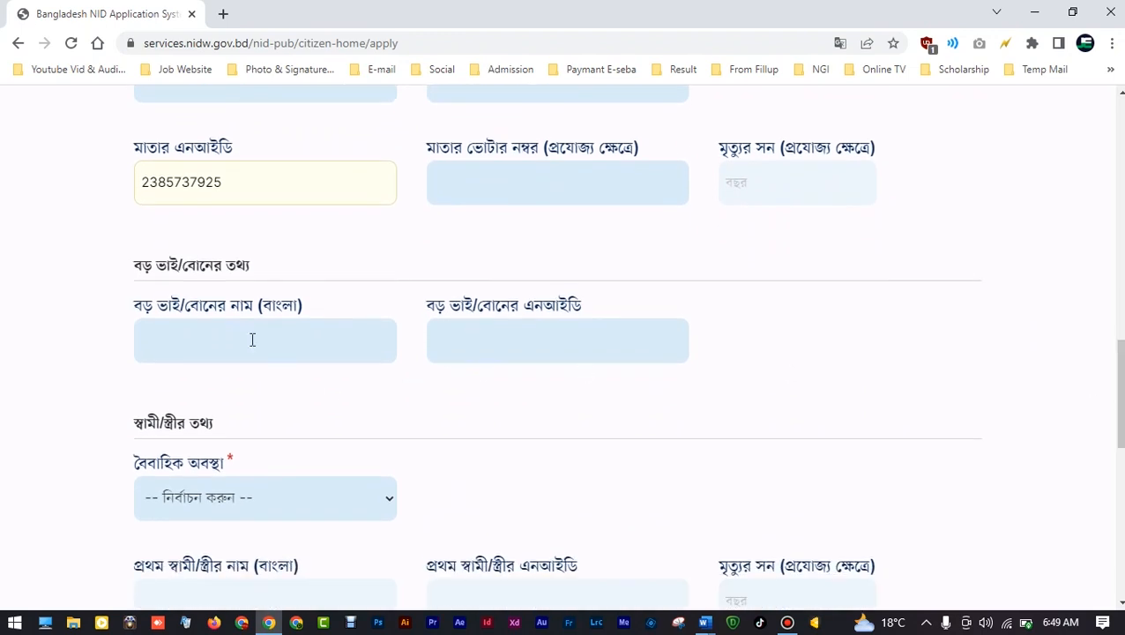
Set marital status to বিবাহিত and type the first spouse's name in Bangla.
drag(1119, 379, 1119, 401)
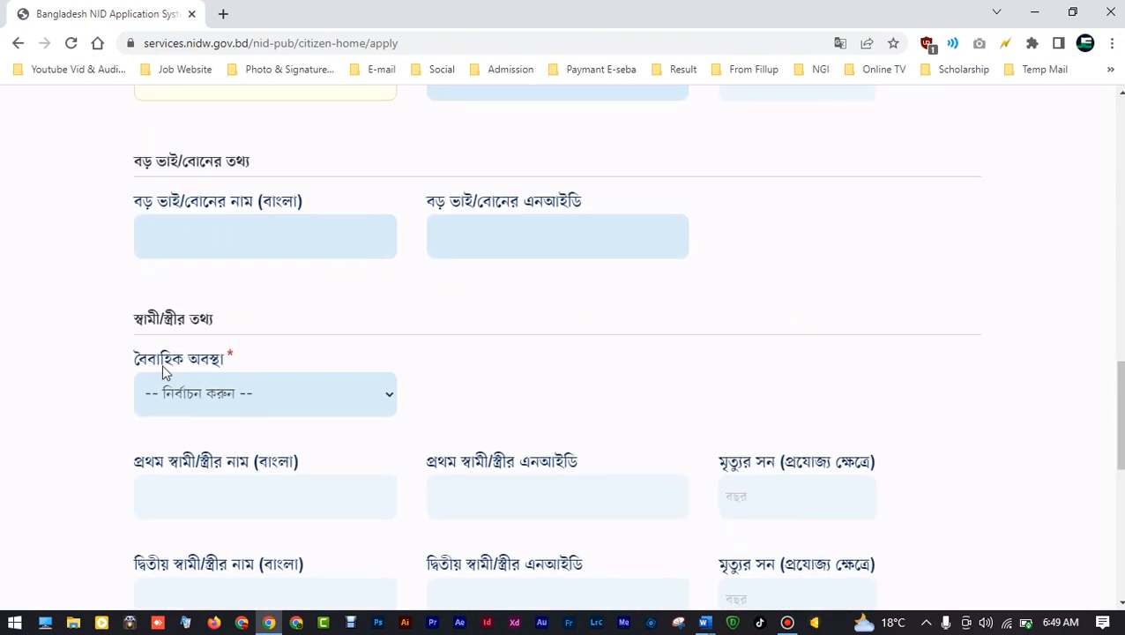
click(188, 398)
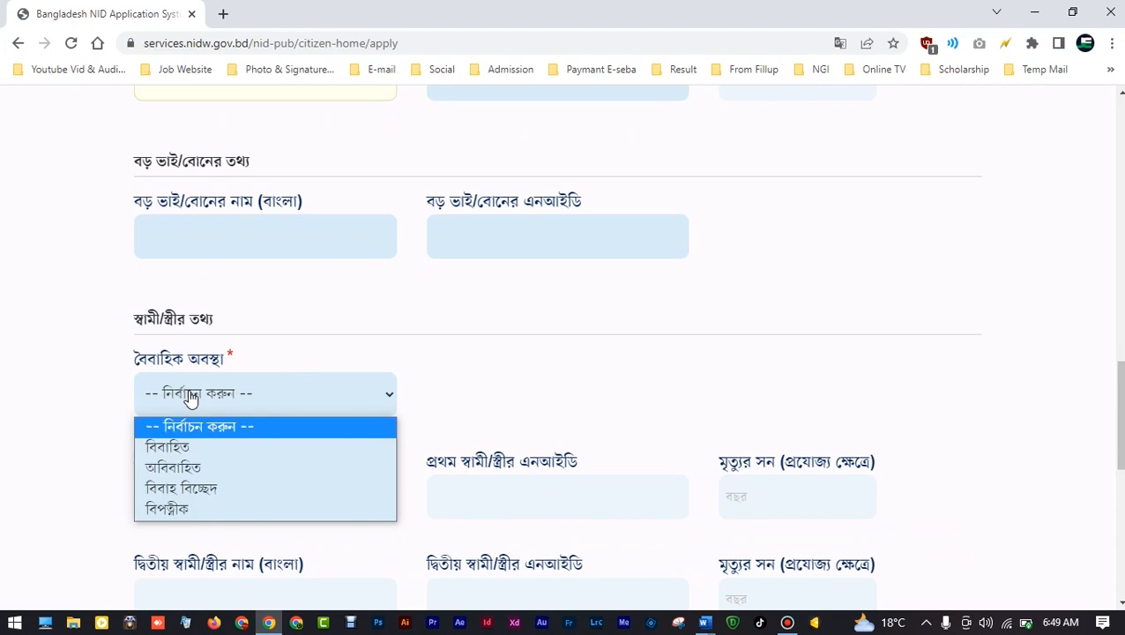
click(177, 454)
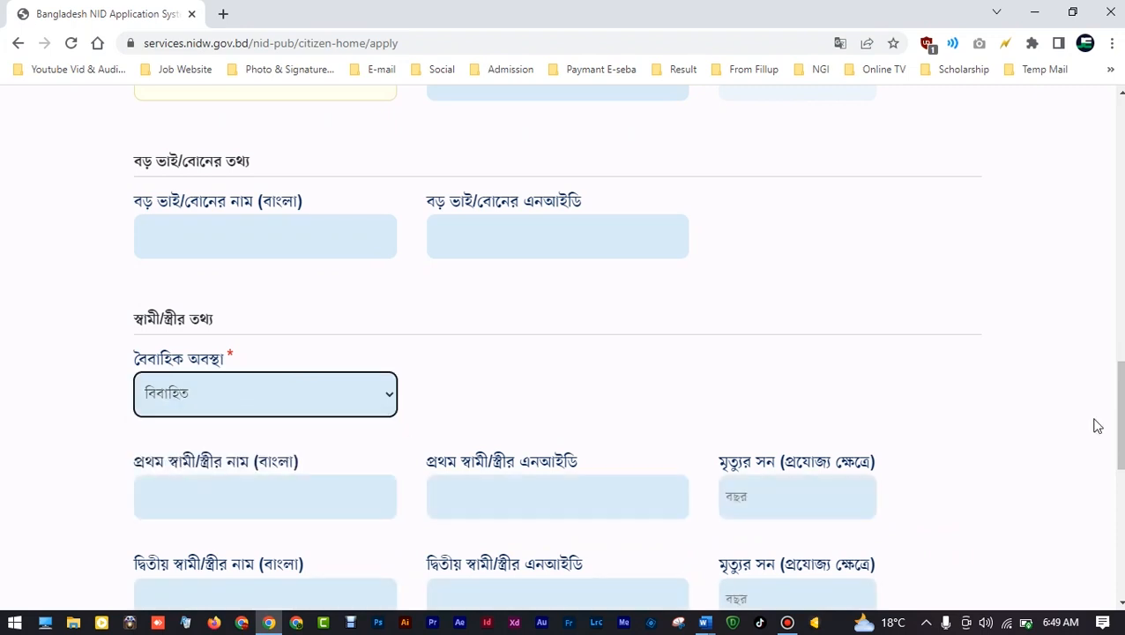
drag(1118, 419, 1119, 205)
click(264, 342)
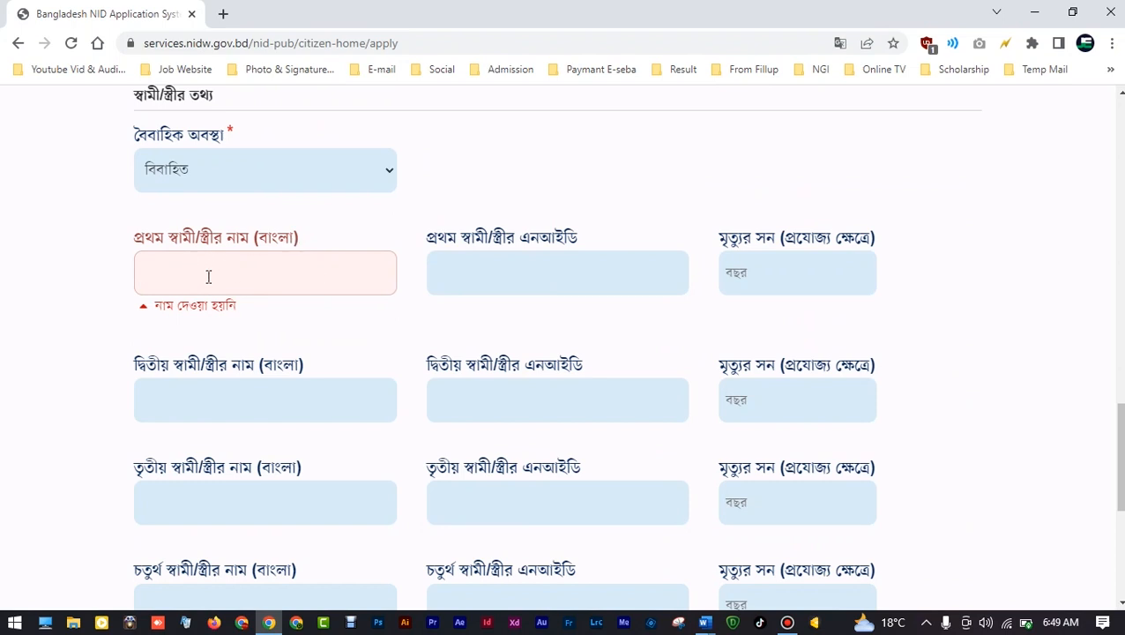
drag(1120, 458, 1121, 182)
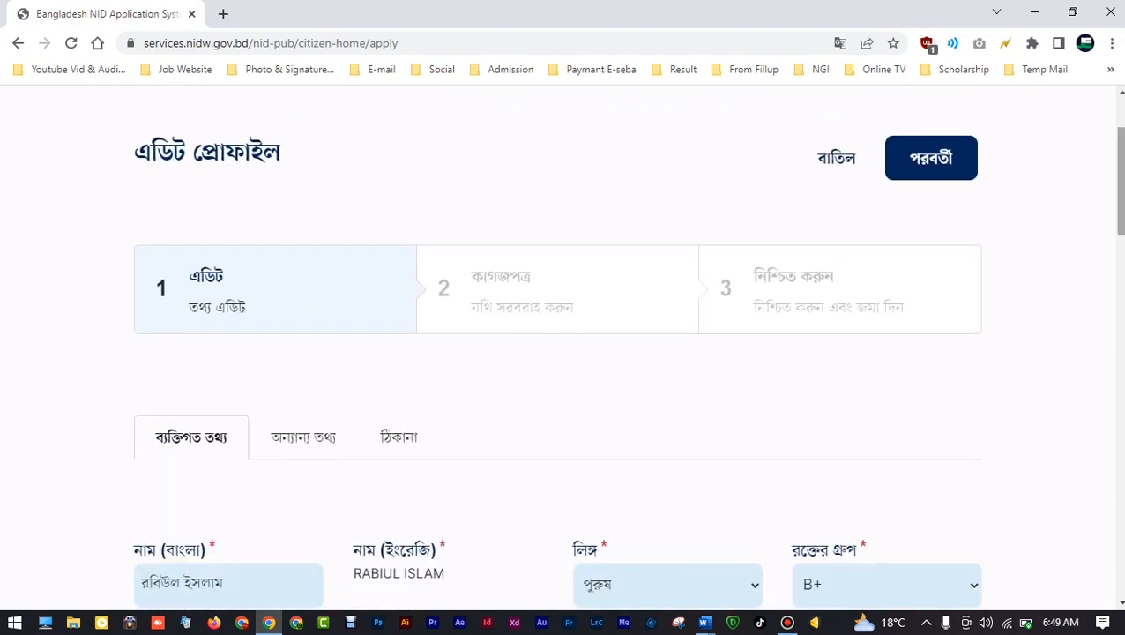
In the অন্যান্য তথ্য section, choose মাধ্যমিক বা সমতুল্য as education.
click(306, 437)
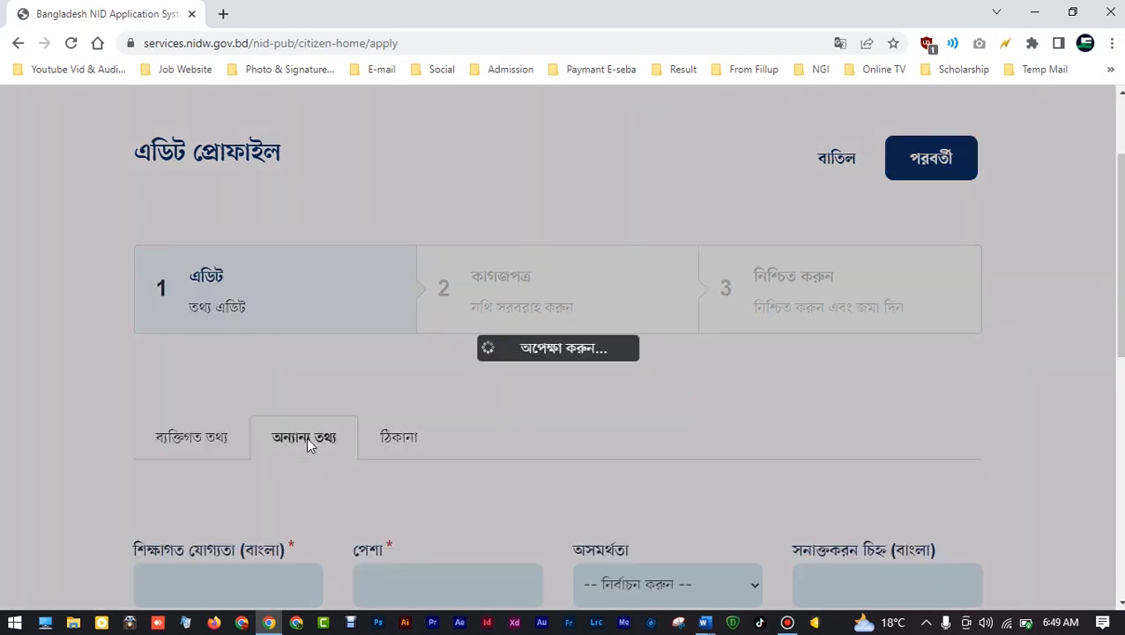
scroll(388, 438, down, 4)
click(202, 269)
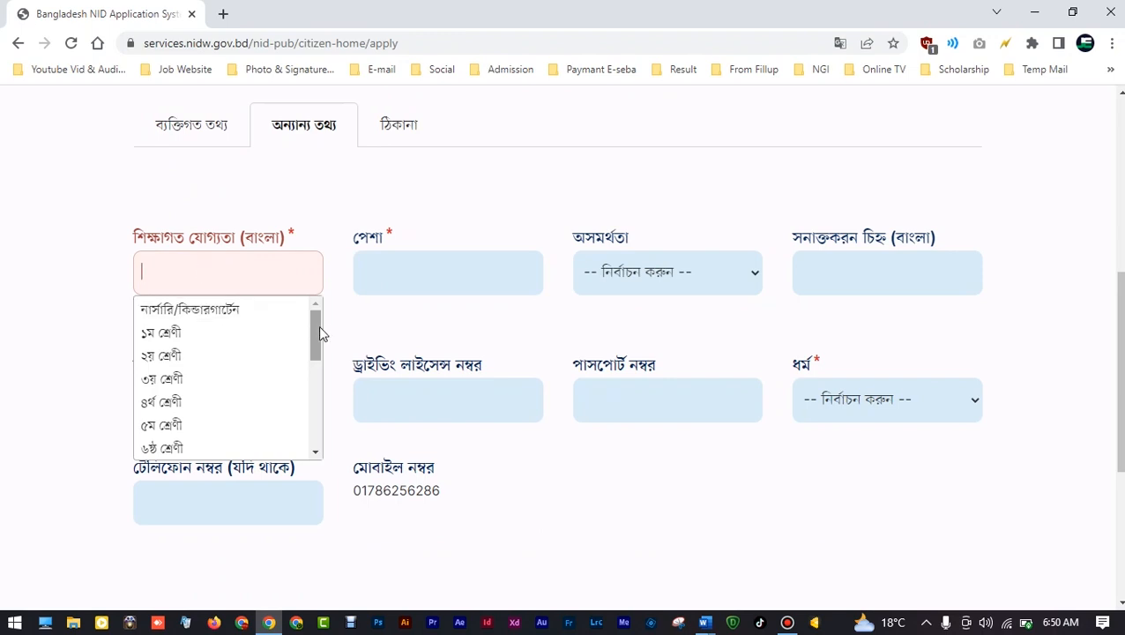
drag(317, 331, 326, 384)
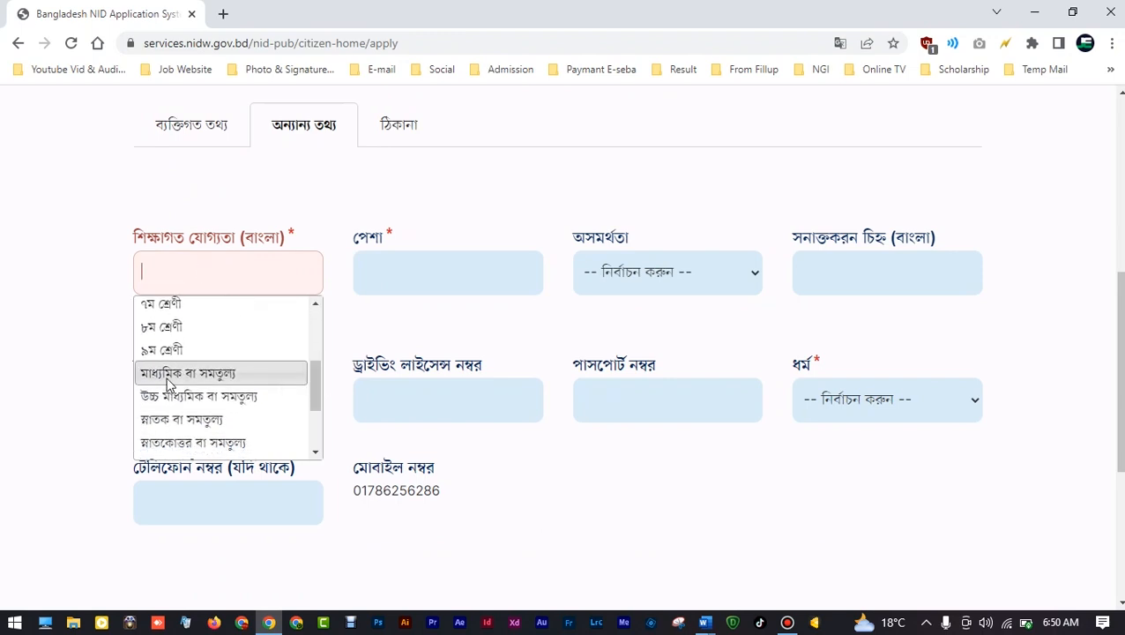
click(214, 376)
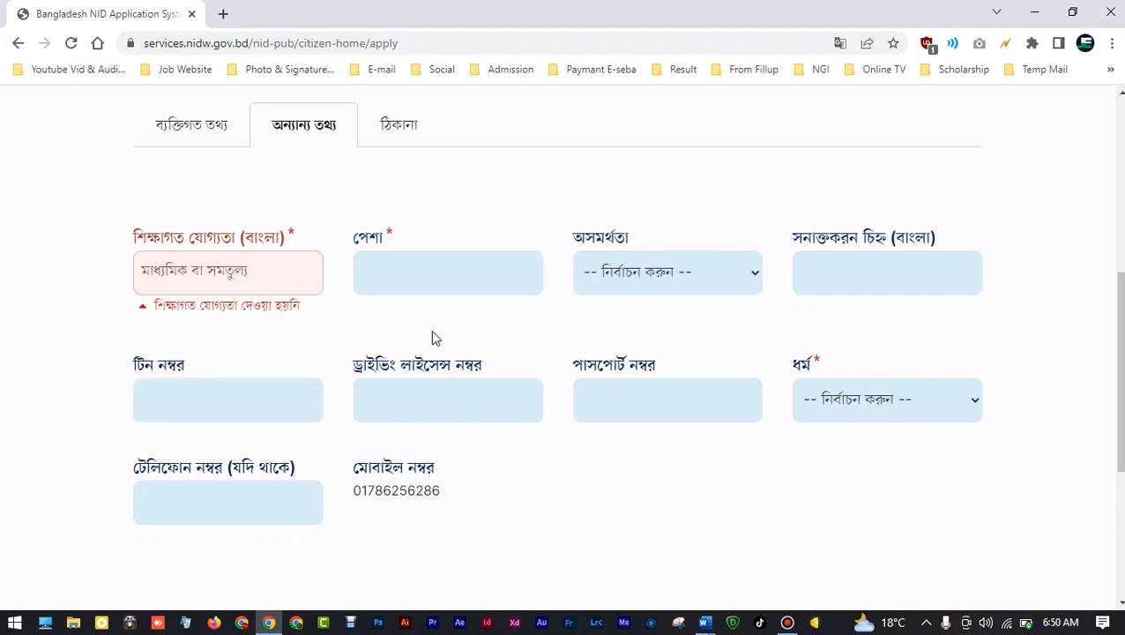
Set occupation to ব্যবসা and religion to ইসলাম.
click(425, 281)
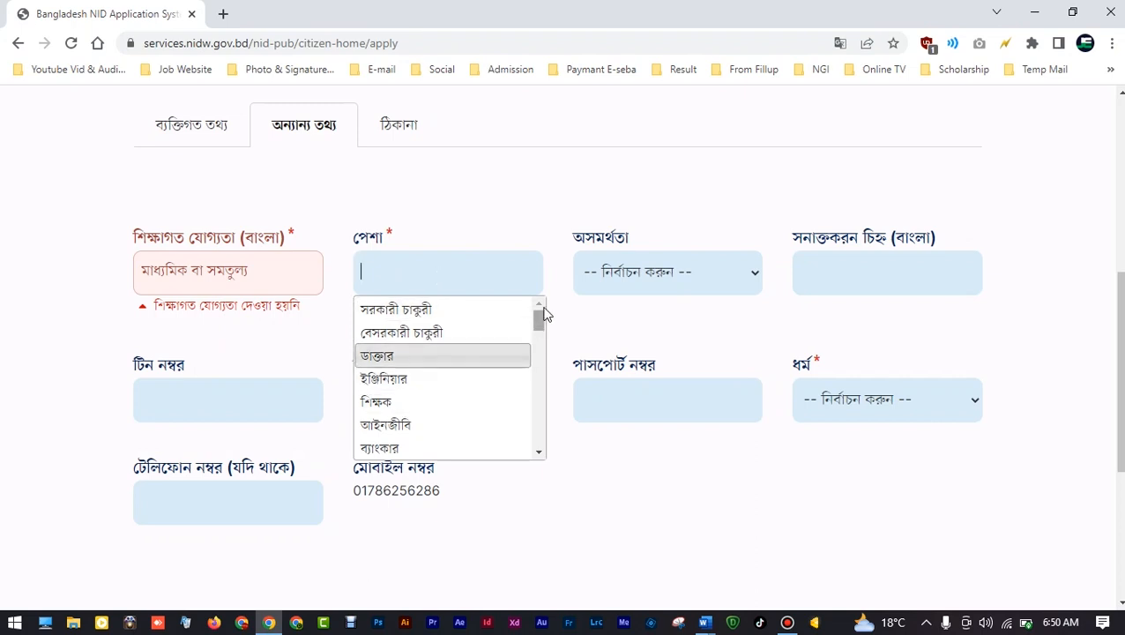
scroll(540, 324, down, 2)
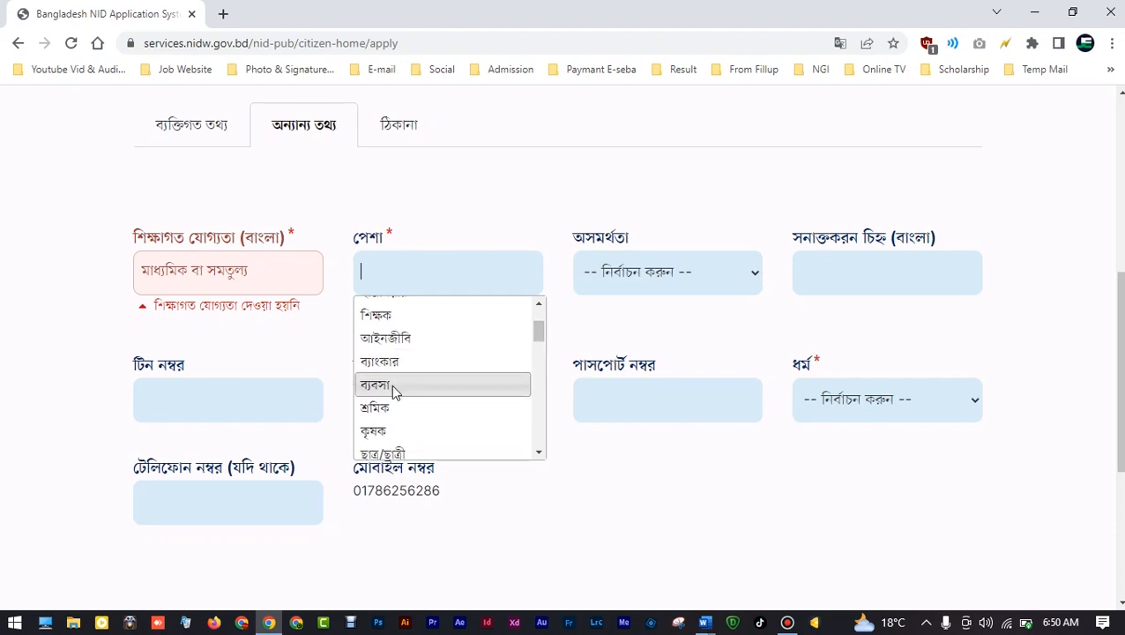
click(394, 387)
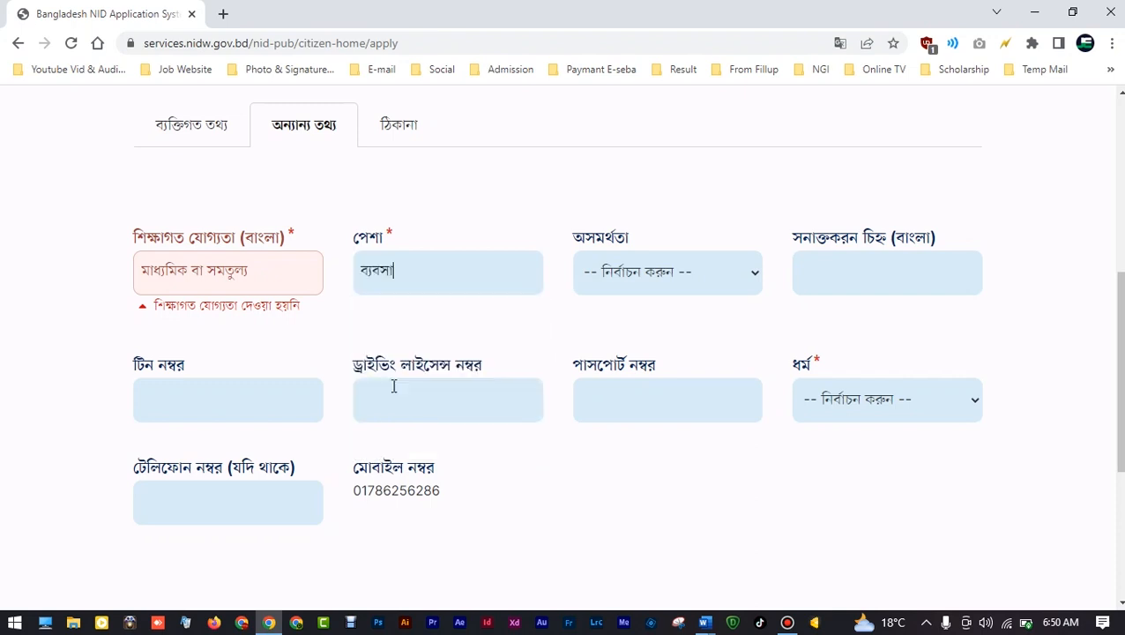
click(851, 407)
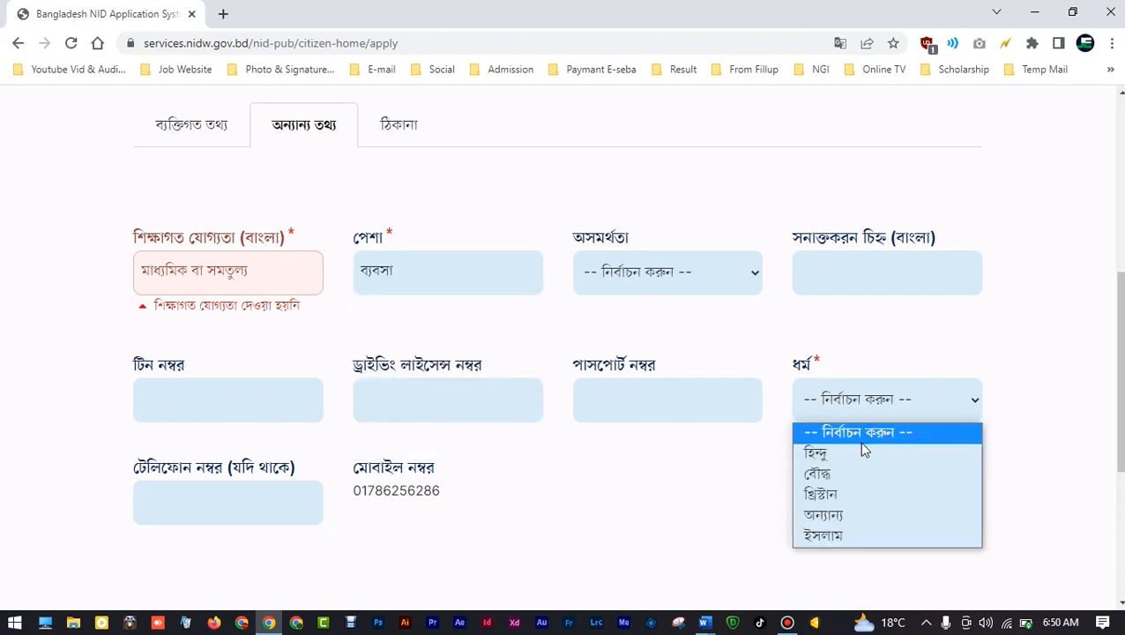
click(833, 538)
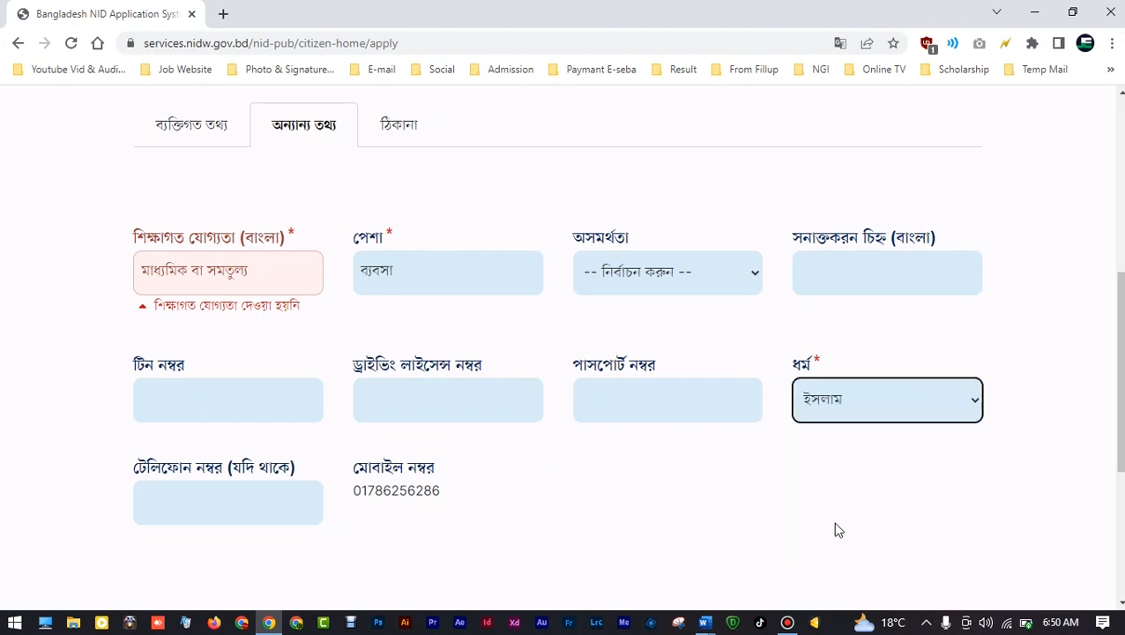
scroll(836, 529, up, 1)
scroll(497, 294, up, 1)
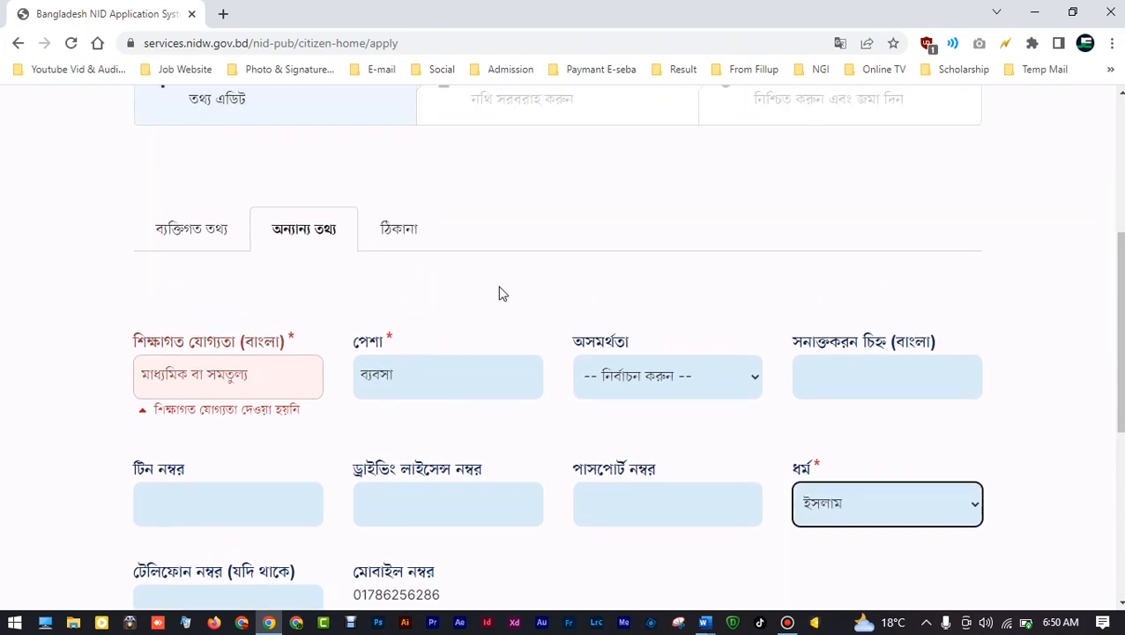
In the ঠিকানা section, choose Bangladesh as the country of residence.
click(396, 235)
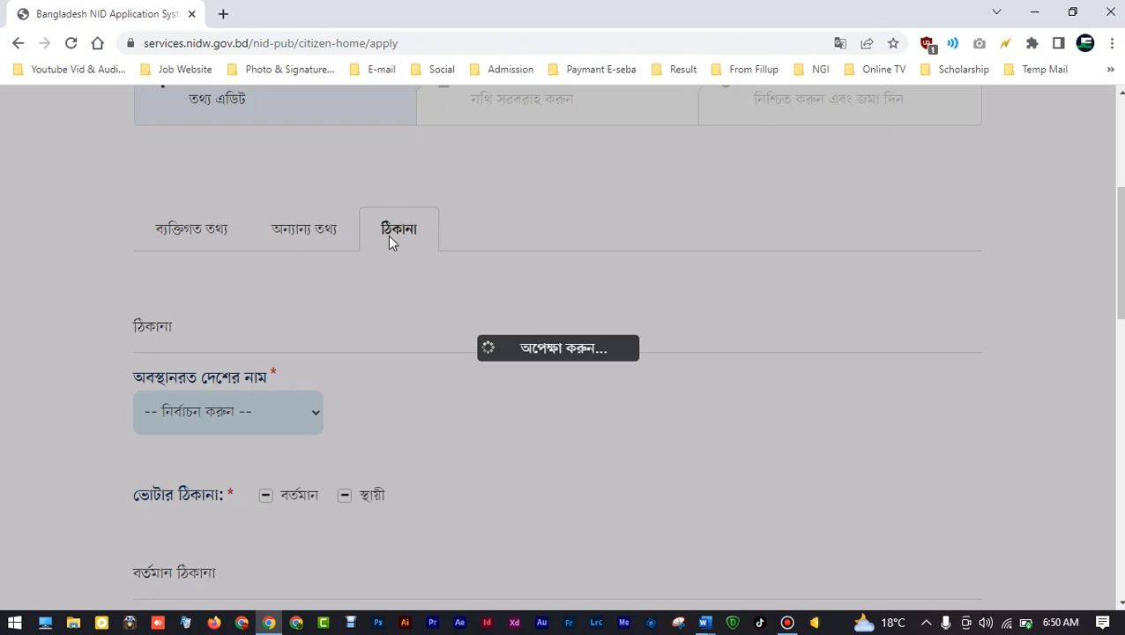
scroll(203, 352, down, 1)
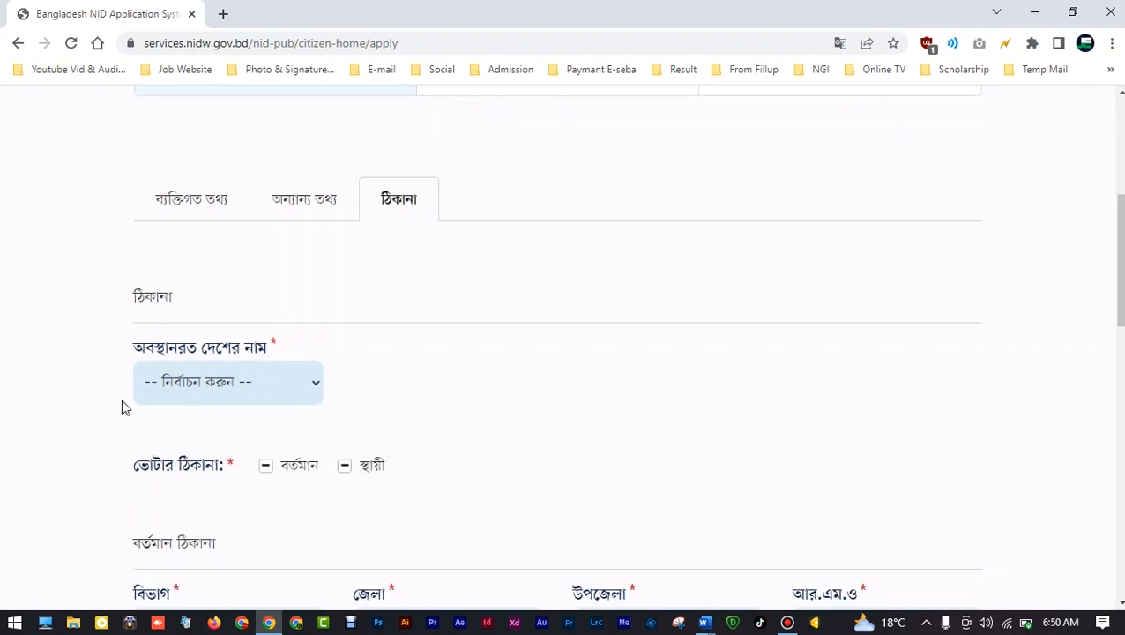
click(227, 386)
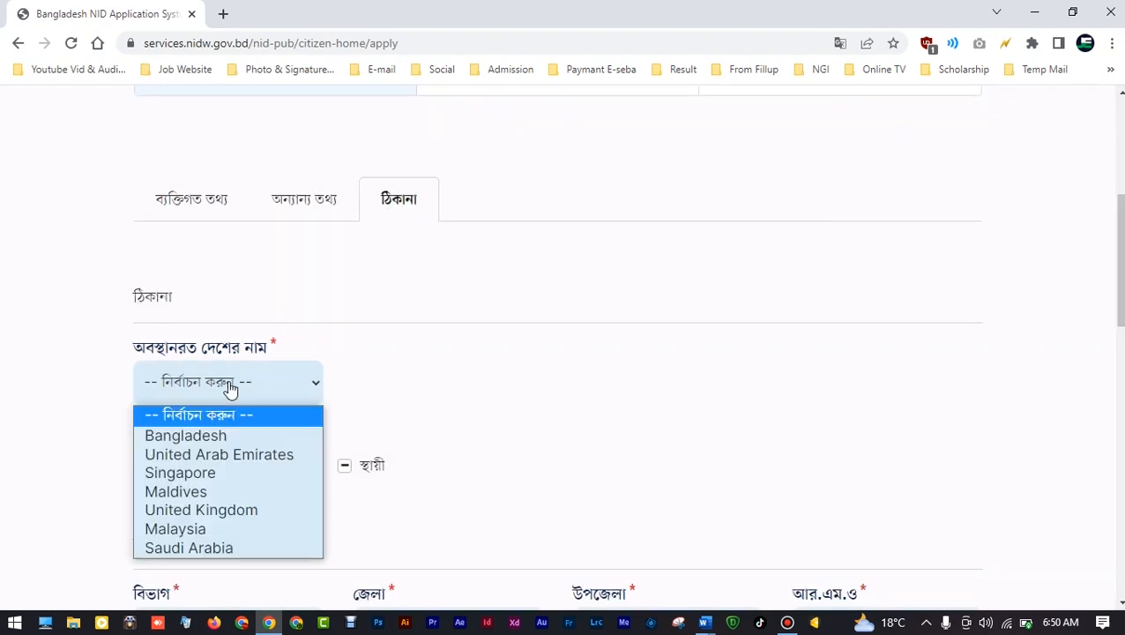
click(200, 435)
drag(1120, 280, 1119, 339)
drag(133, 237, 190, 240)
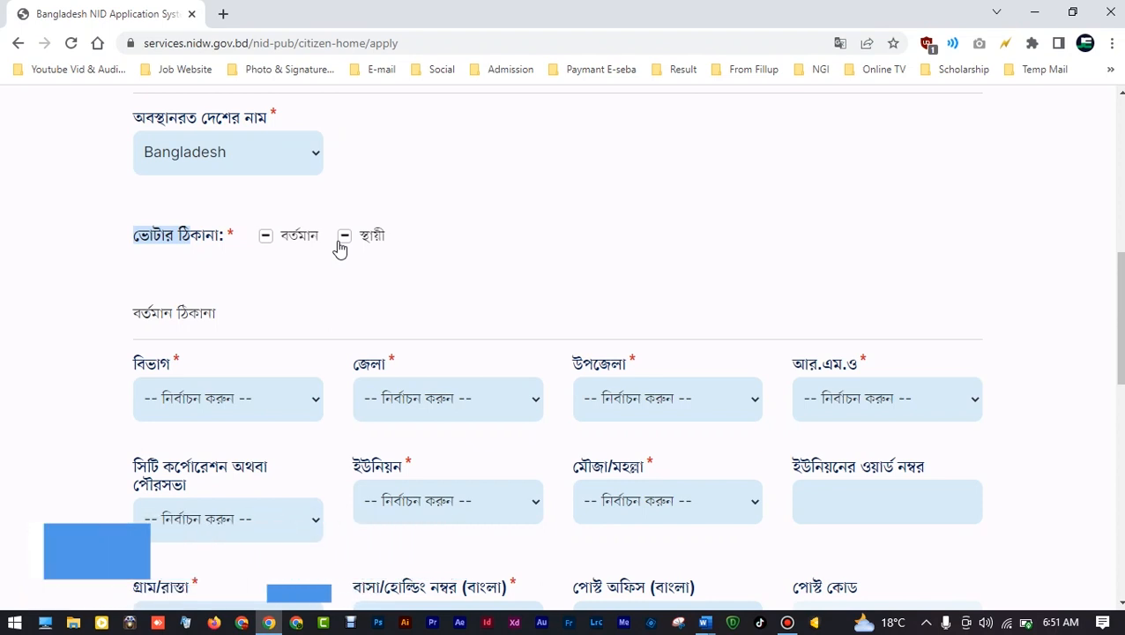
click(280, 276)
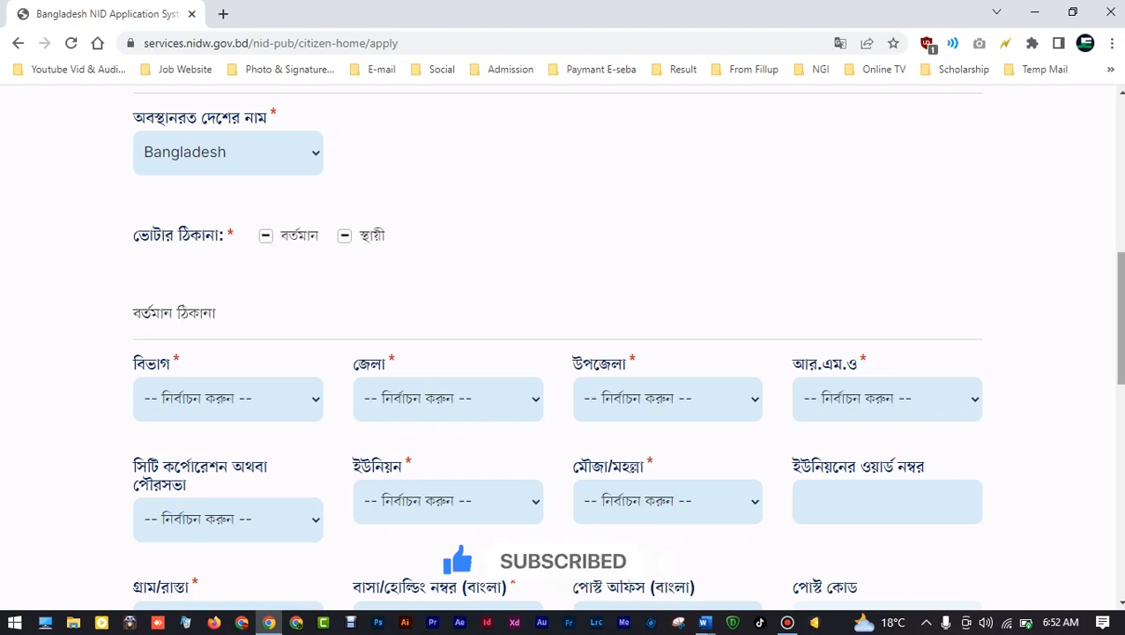
scroll(1118, 317, down, 1)
Set the present address to রাজশাহী division, জয়পুরহাট district, জয়পুরহাট সদর upazila, area type পল্লী.
click(259, 353)
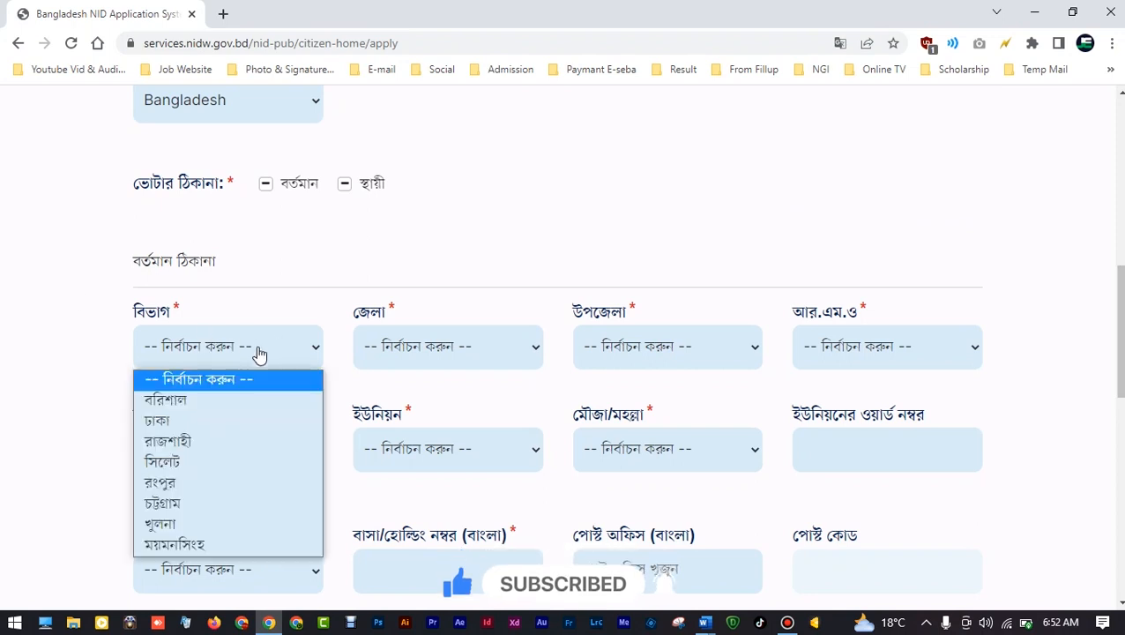
click(169, 441)
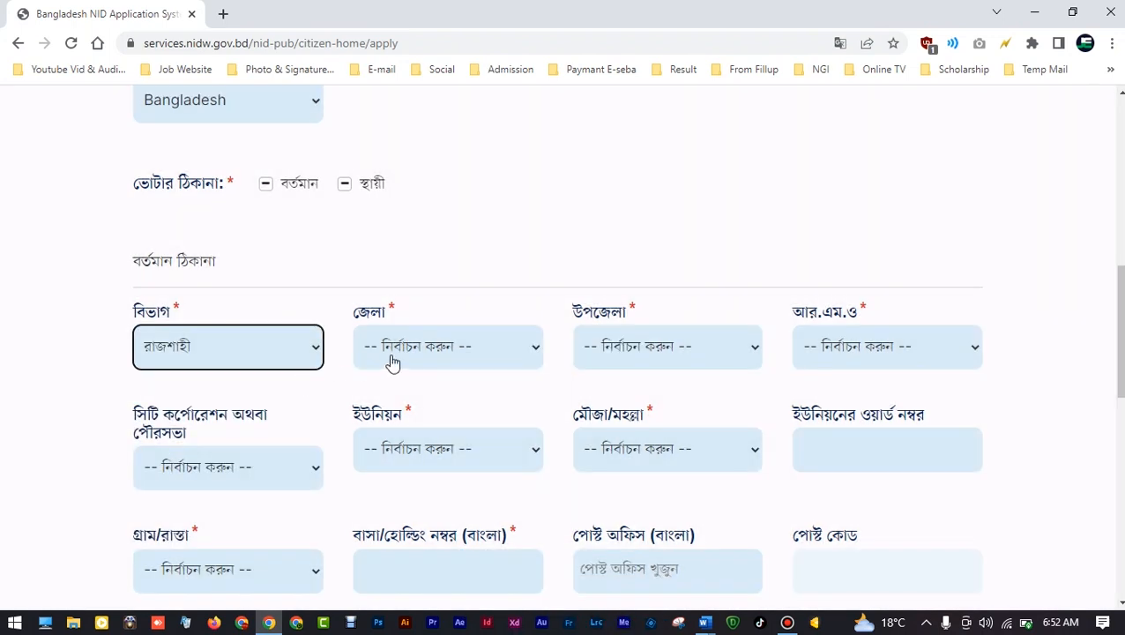
click(417, 360)
click(415, 421)
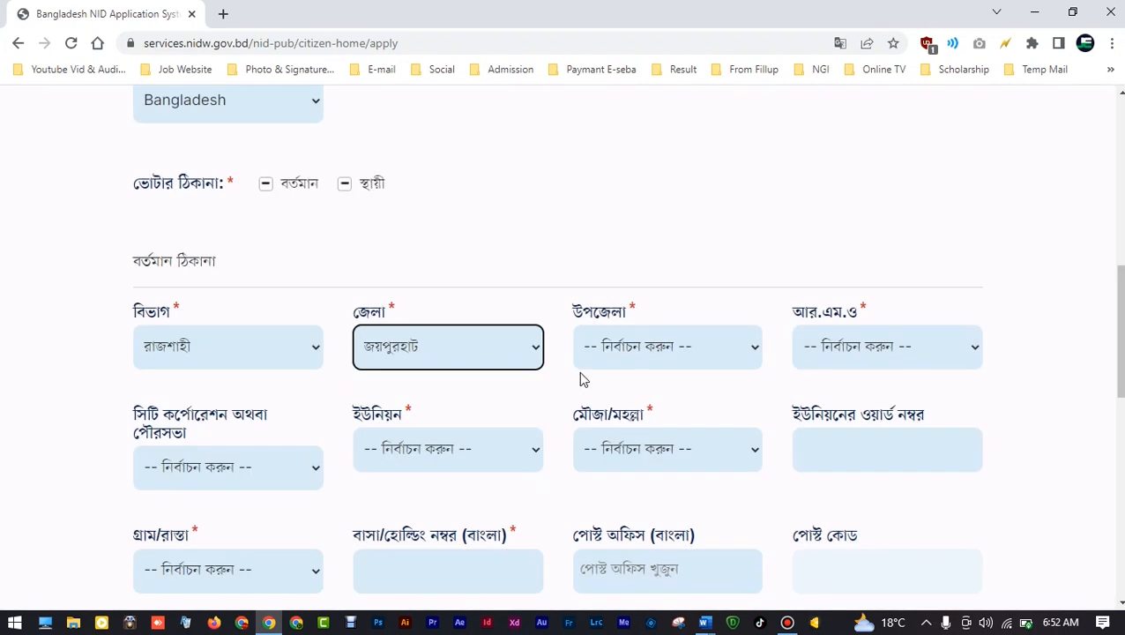
click(648, 358)
click(663, 420)
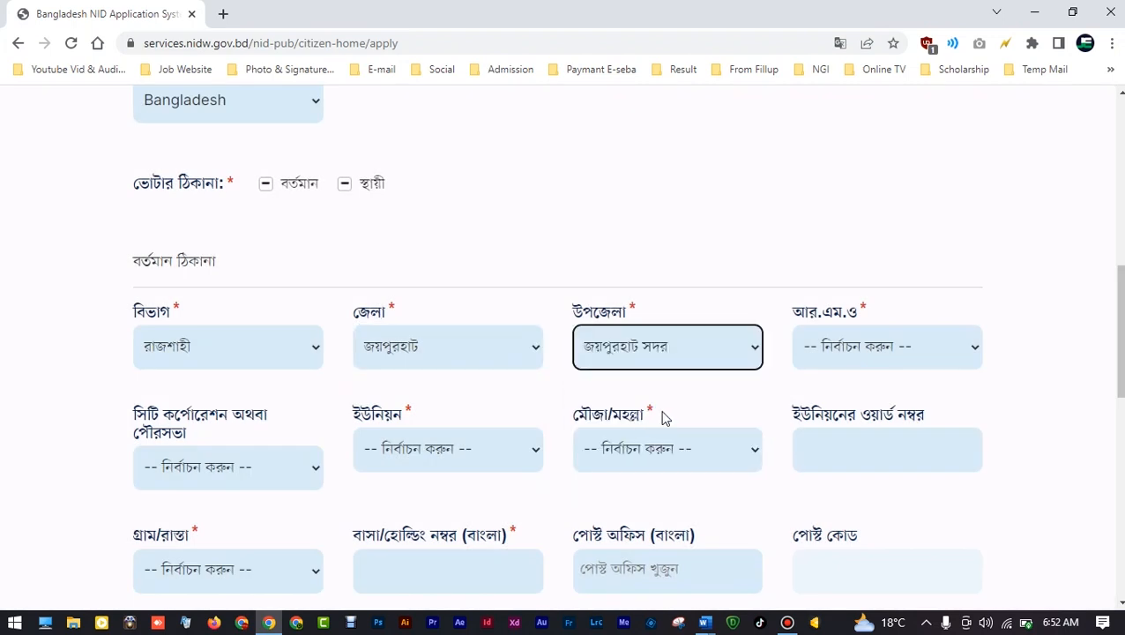
click(891, 352)
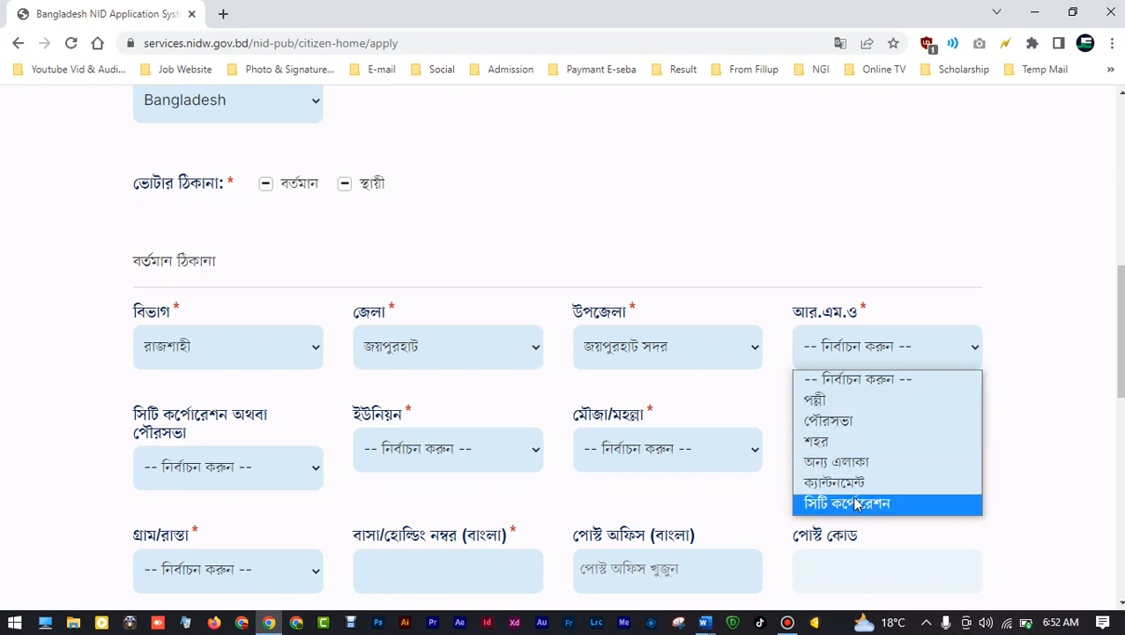
click(824, 401)
Choose union মোহাম্মদাবাদ and mouza/mahalla কুজি শহর, leaving city corporation unchanged.
scroll(381, 361, down, 2)
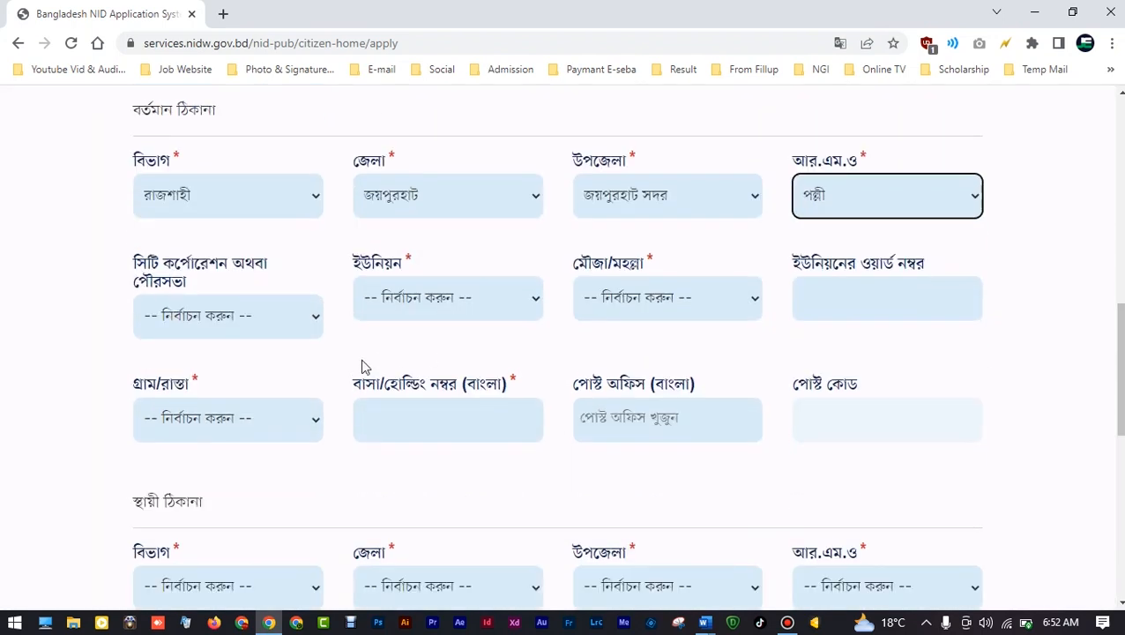
click(295, 330)
click(294, 331)
click(456, 300)
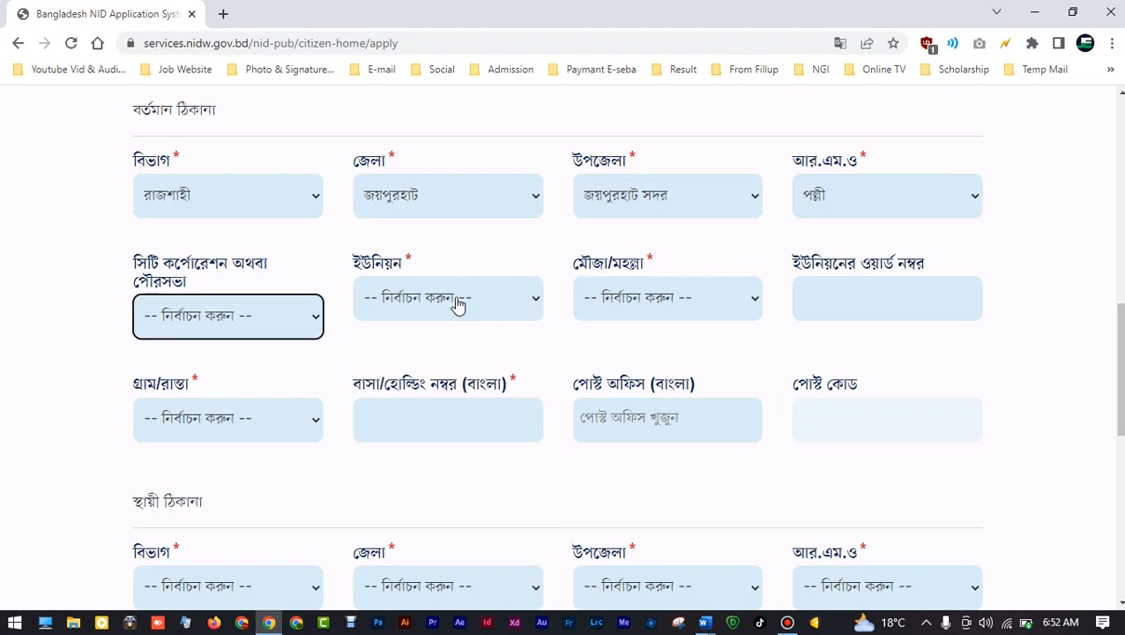
click(407, 495)
click(630, 308)
scroll(772, 388, down, 2)
scroll(774, 391, down, 2)
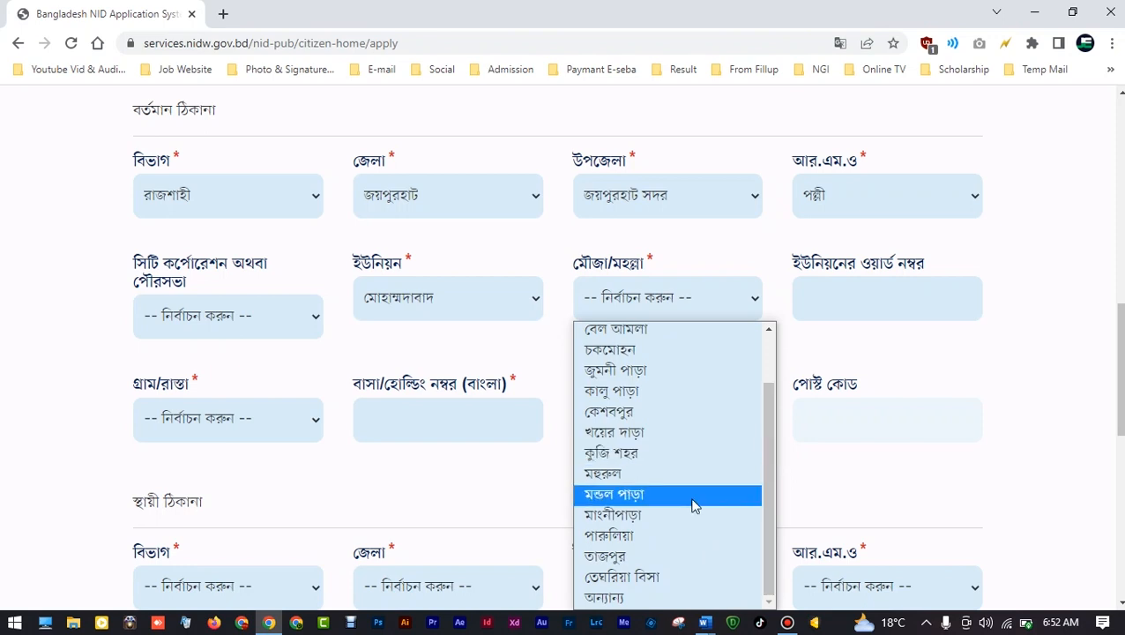
click(613, 452)
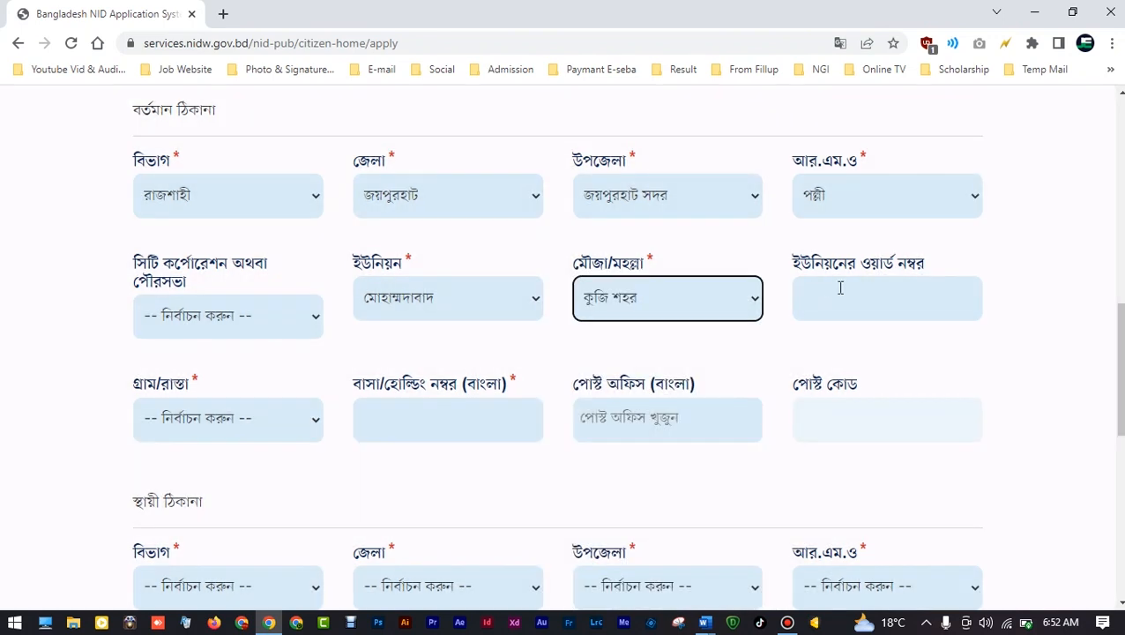
Set the present village/road to কুজি শহর and move to the house/holding number field.
drag(791, 265, 926, 266)
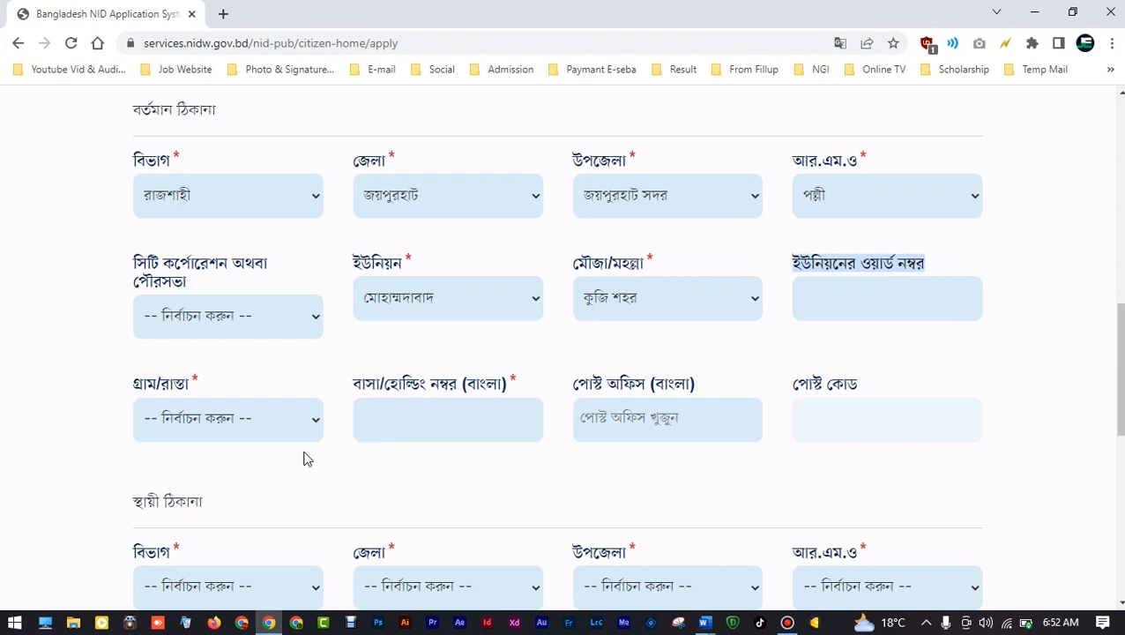
click(244, 434)
click(220, 476)
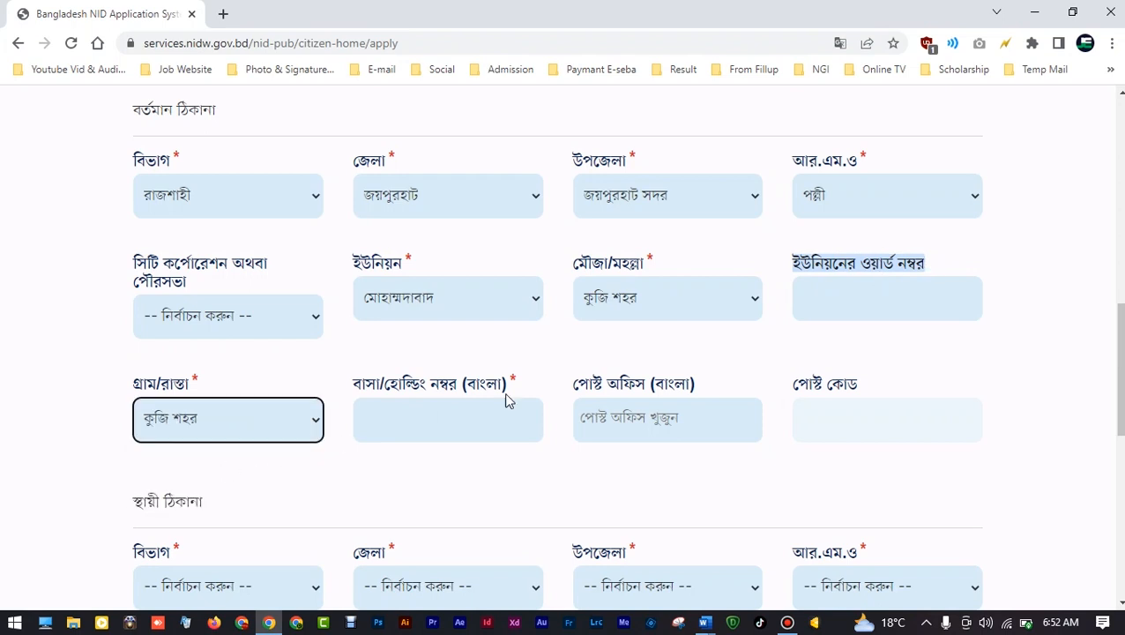
click(487, 414)
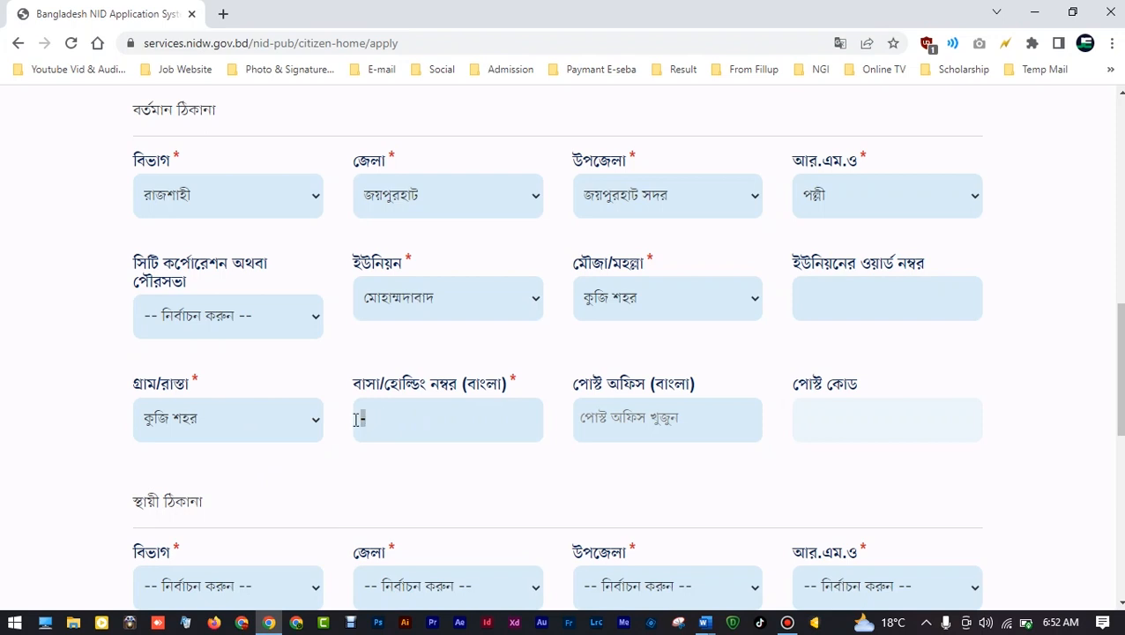
Choose জয়পুরহাট as the present post office so postcode ৫৯০০ fills in.
click(655, 422)
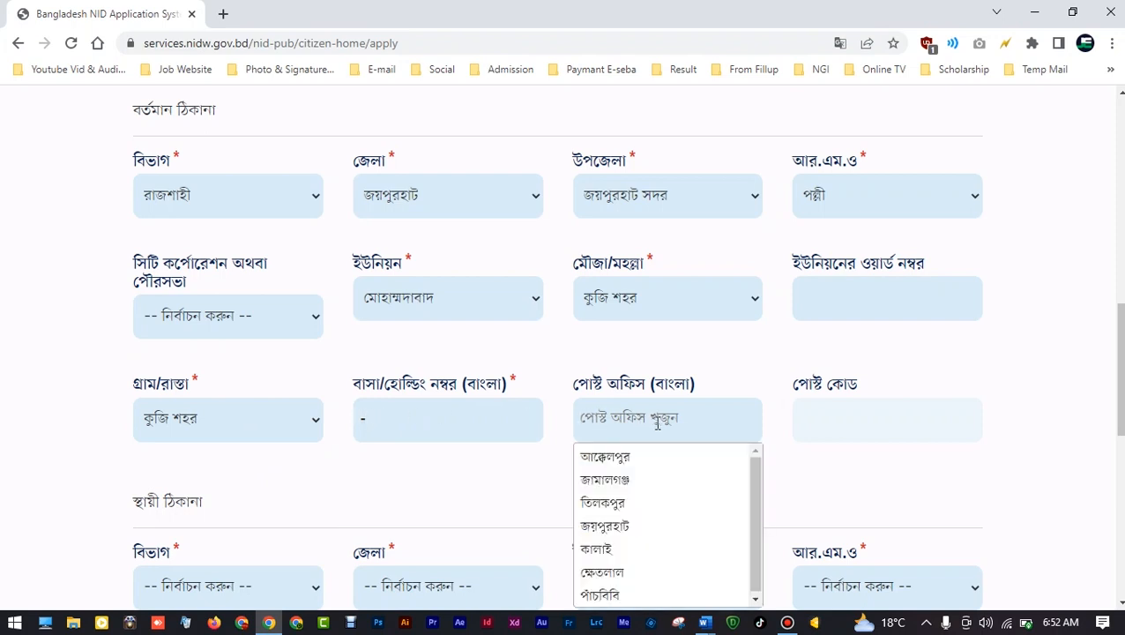
drag(753, 470, 754, 490)
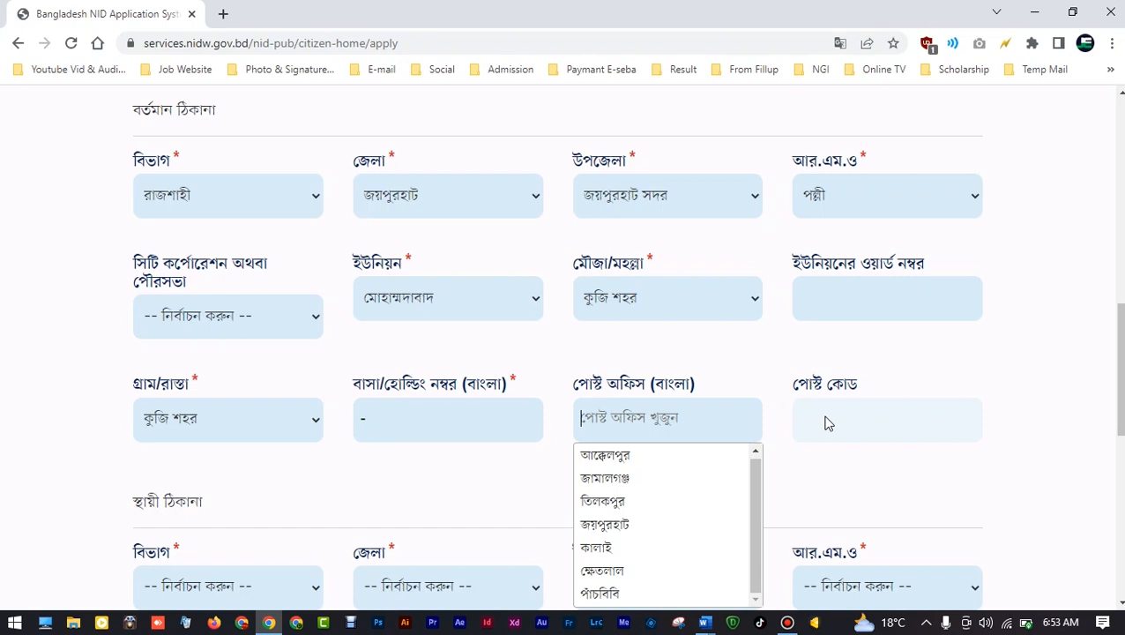
click(619, 525)
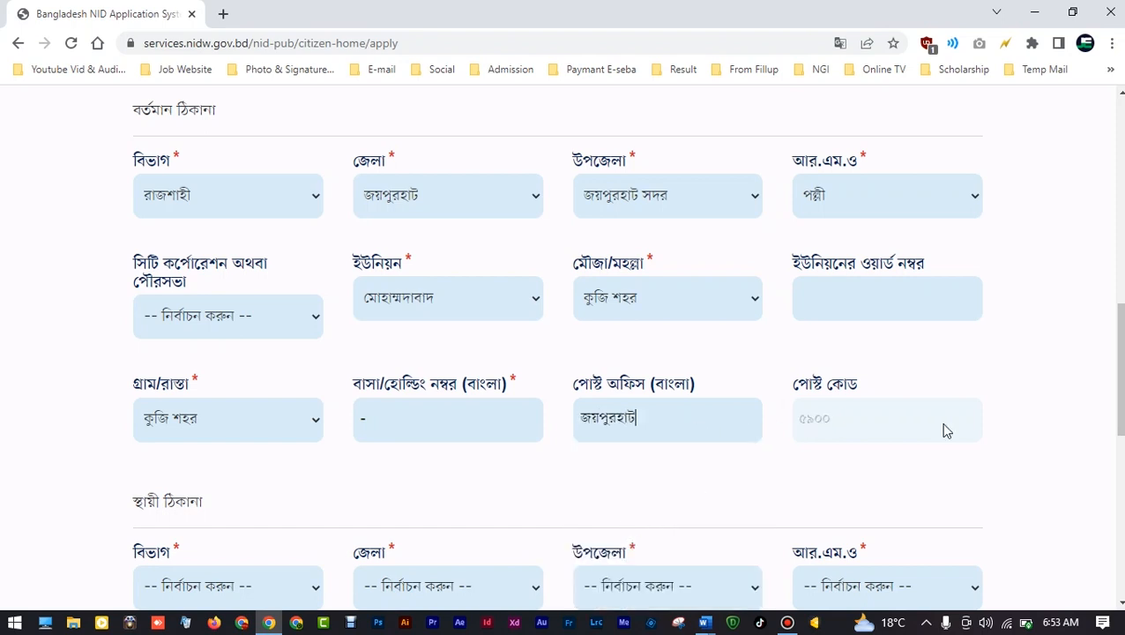
scroll(690, 485, down, 3)
scroll(87, 356, down, 1)
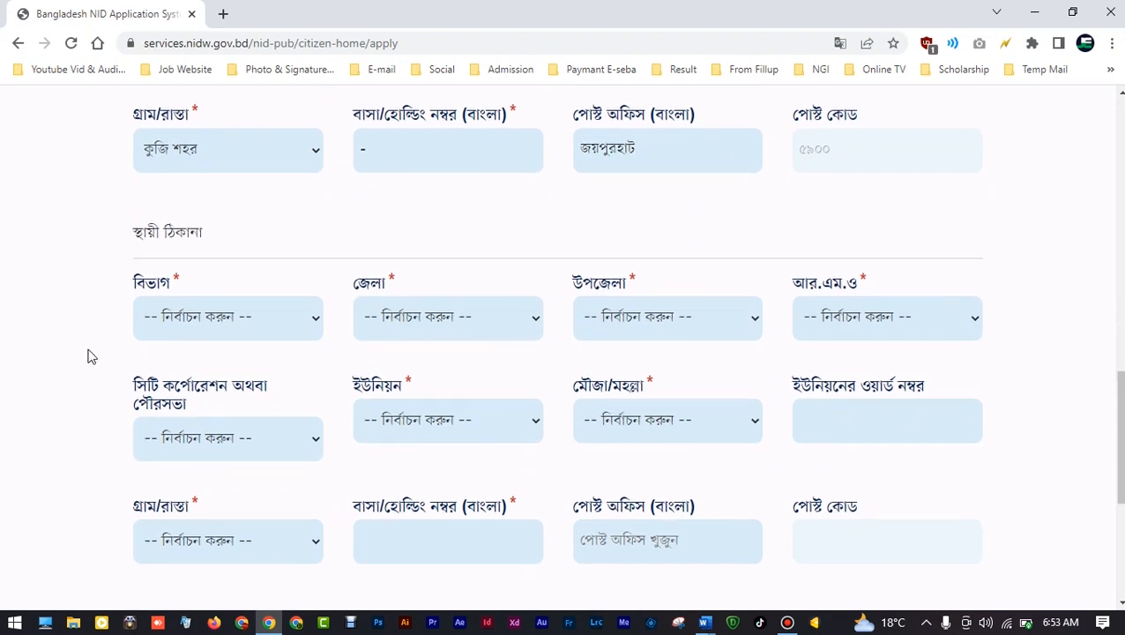
Set the permanent address to রাজশাহী division, জয়পুরহাট district, জয়পুরহাট সদর upazila, area type পল্লী.
click(233, 333)
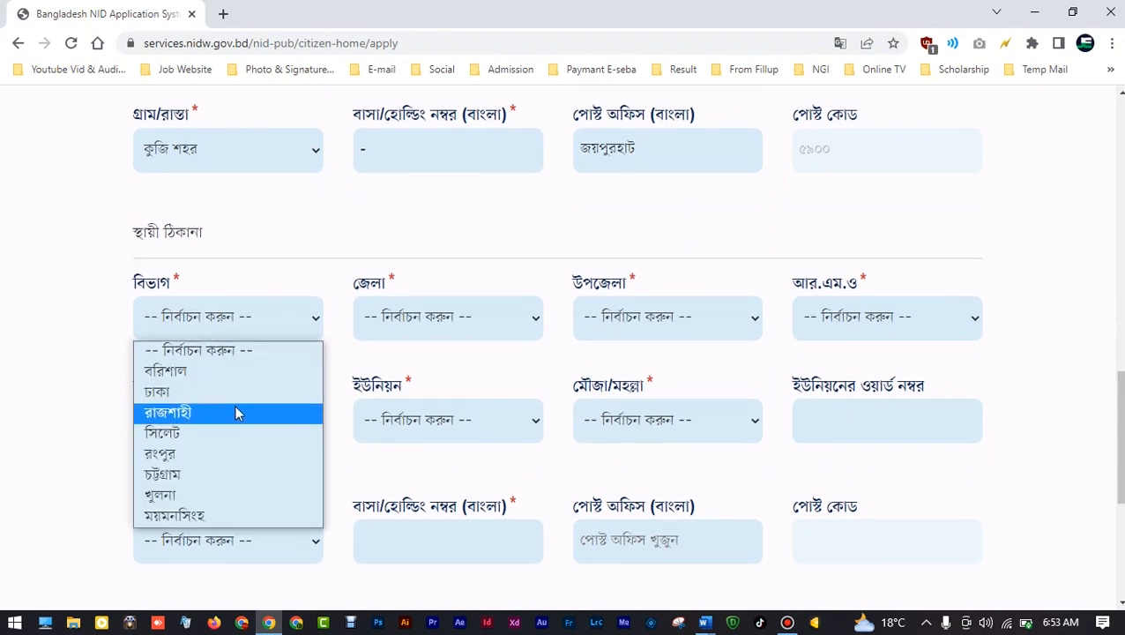
click(236, 411)
click(394, 319)
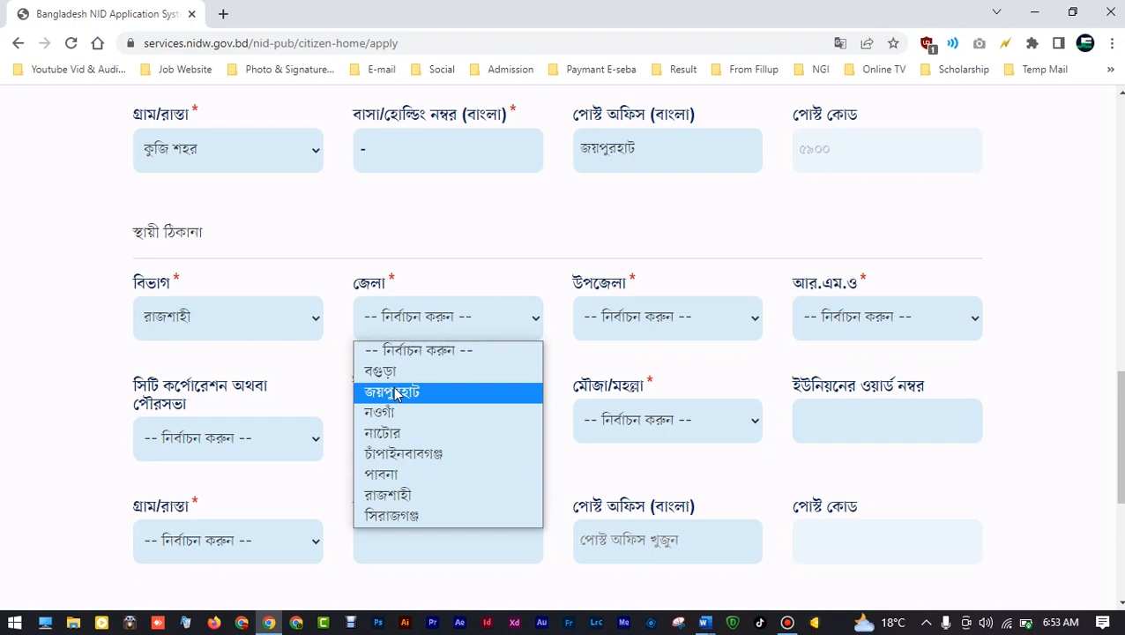
click(394, 393)
click(650, 308)
click(637, 393)
click(881, 317)
click(819, 371)
Pick permanent union মোহাম্মদাবাদ, mouza and village কুজি শহর, and post office জয়পুরহাট.
click(446, 420)
click(411, 388)
click(613, 420)
click(634, 325)
click(228, 541)
click(243, 492)
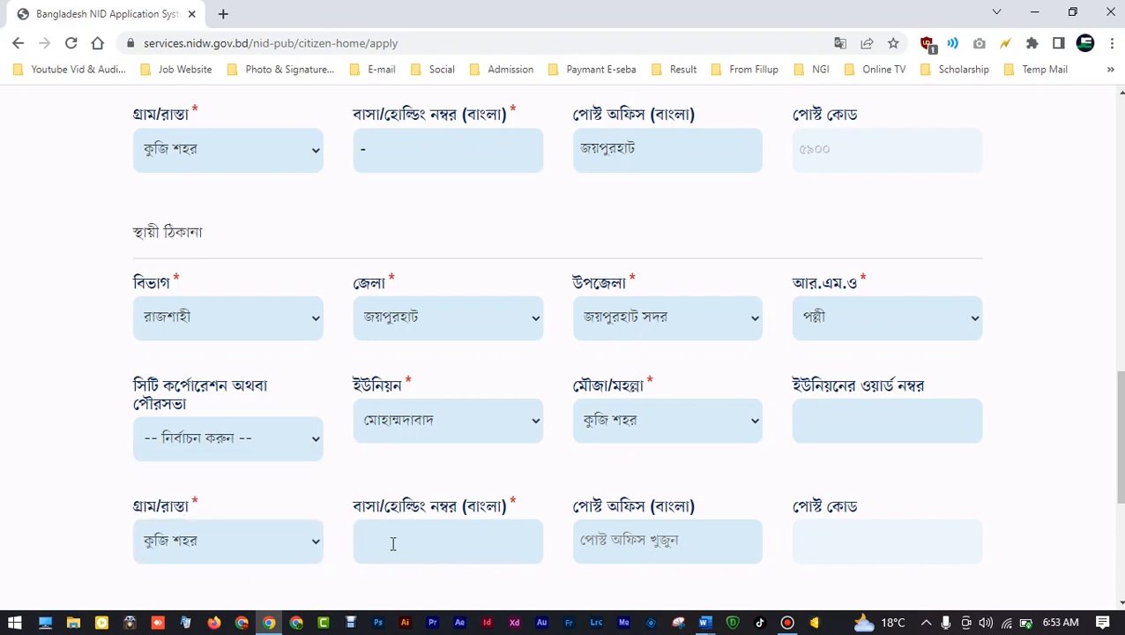
click(654, 543)
scroll(630, 434, down, 3)
click(630, 433)
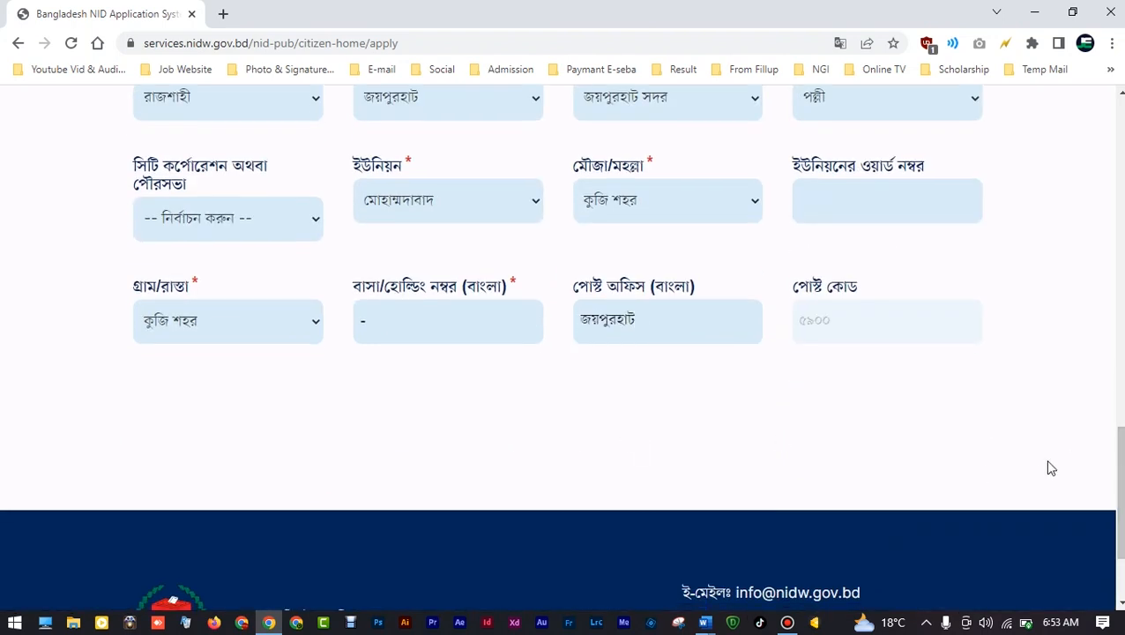
scroll(1044, 458, up, 10)
scroll(627, 349, up, 3)
scroll(627, 350, down, 4)
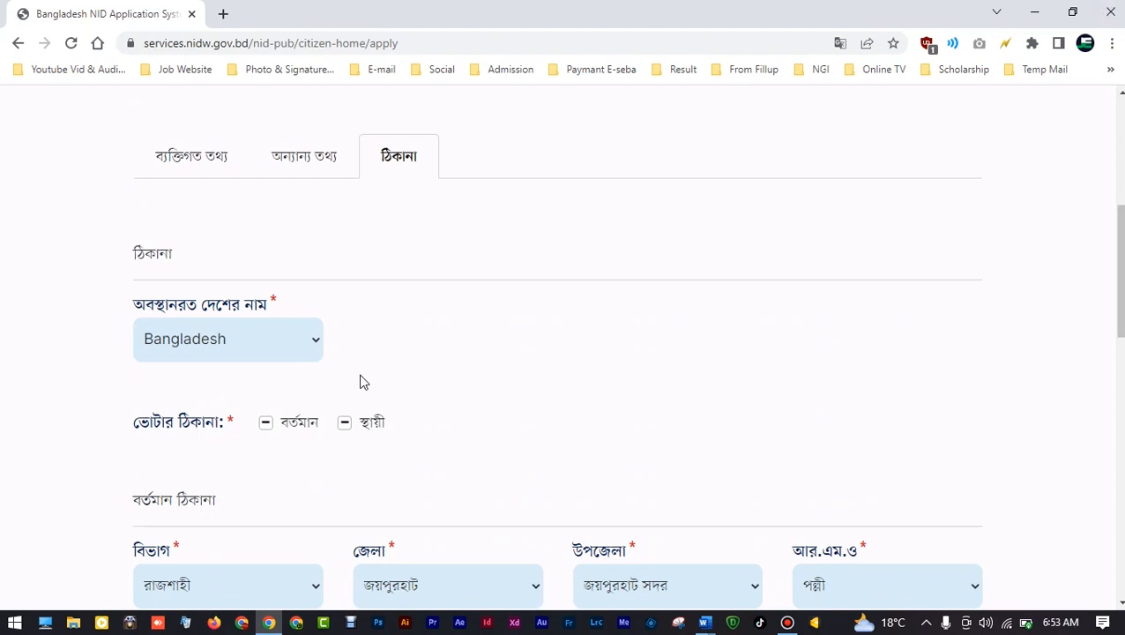
Tick বর্তমান so the present address becomes the voter address.
click(266, 426)
scroll(987, 296, up, 2)
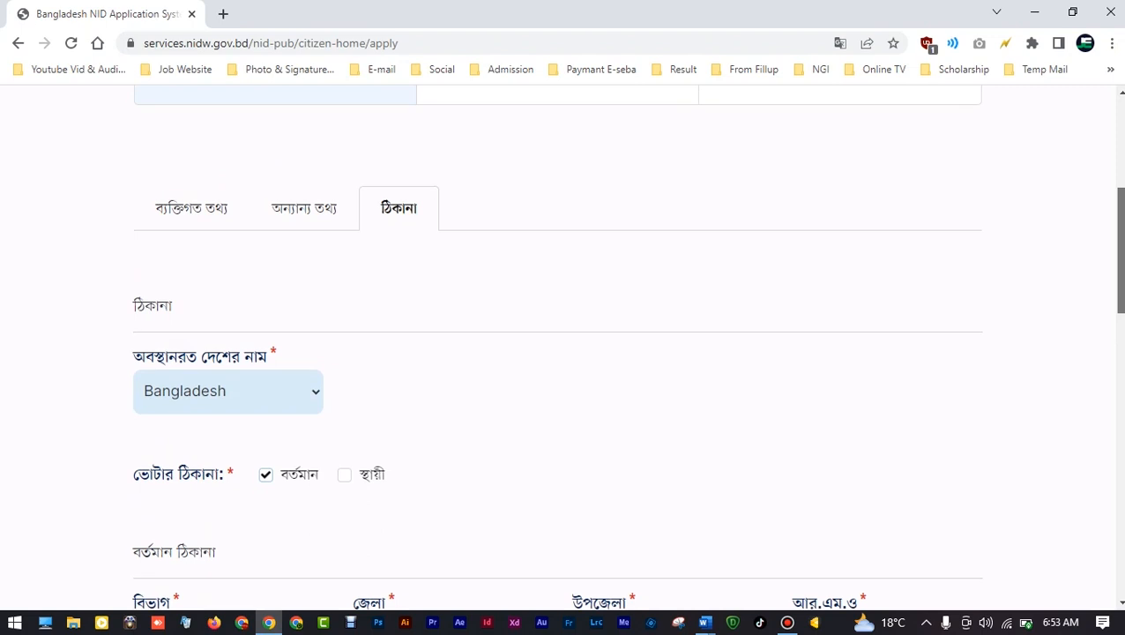
mouse_move(1121, 226)
mouse_down()
mouse_move(1122, 192)
mouse_move(1121, 241)
mouse_up()
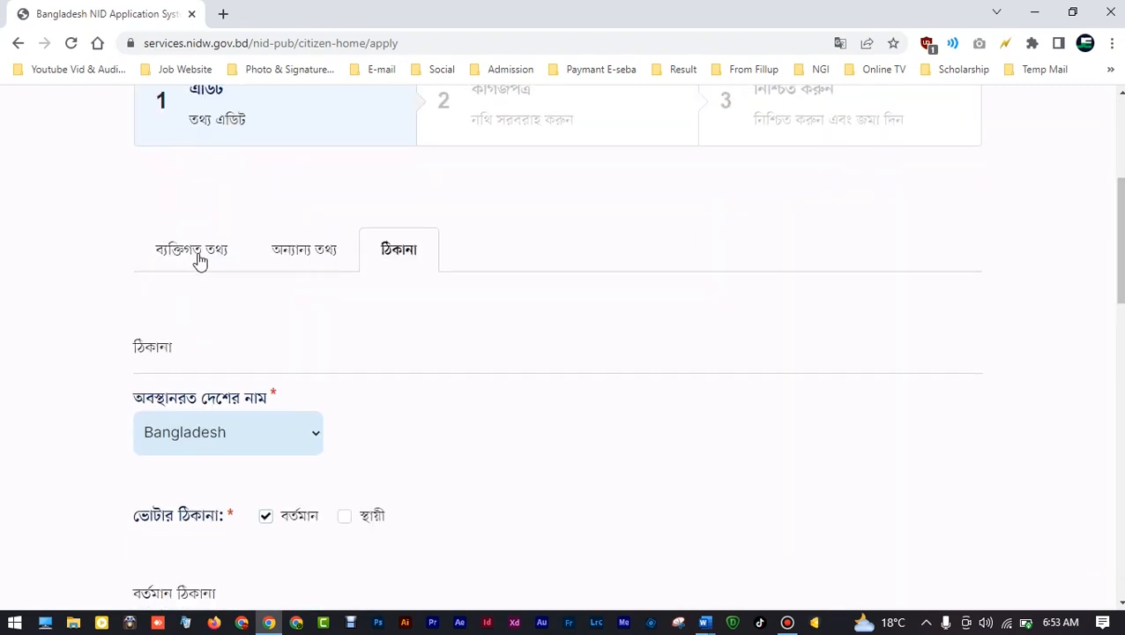
scroll(598, 260, down, 3)
scroll(1113, 350, down, 5)
Select কুজি শহর as the voter area.
click(280, 280)
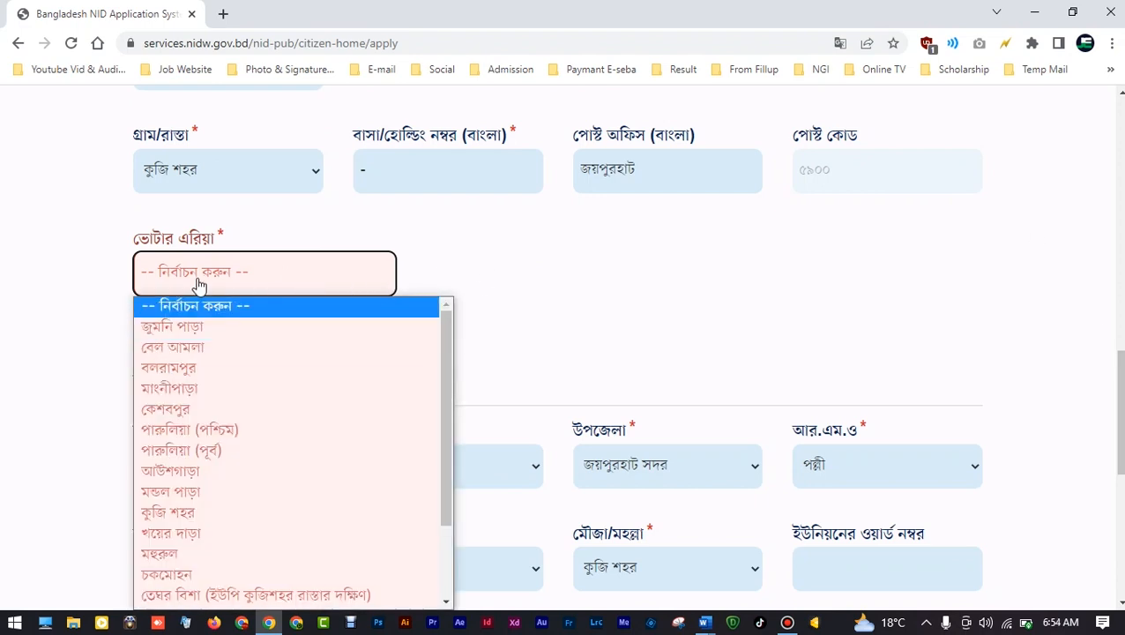
drag(449, 329, 458, 385)
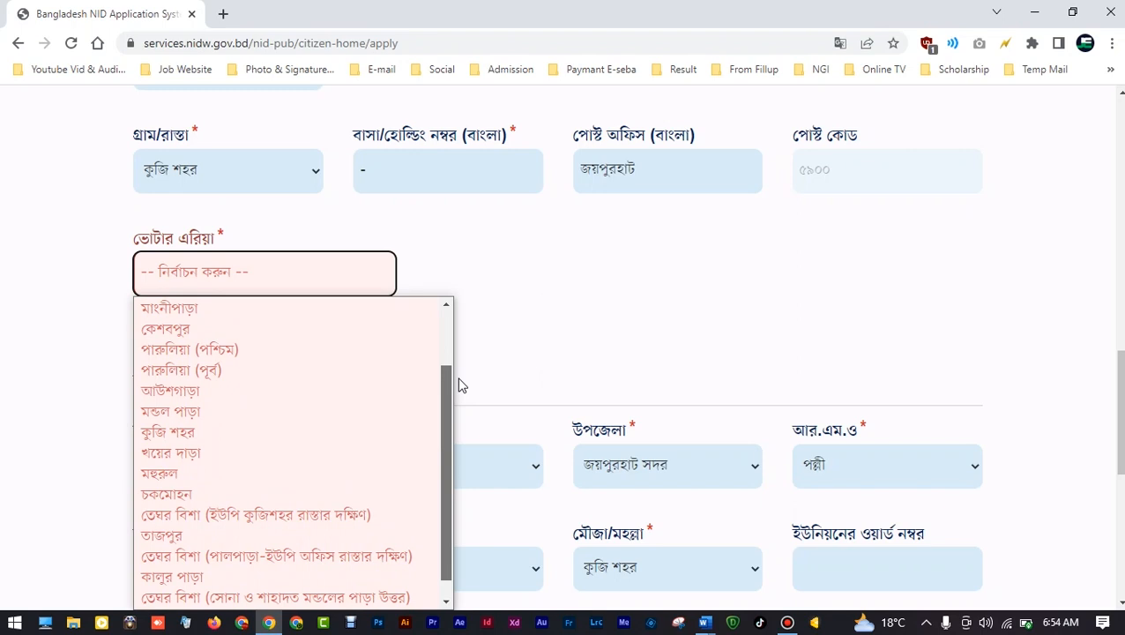
click(167, 434)
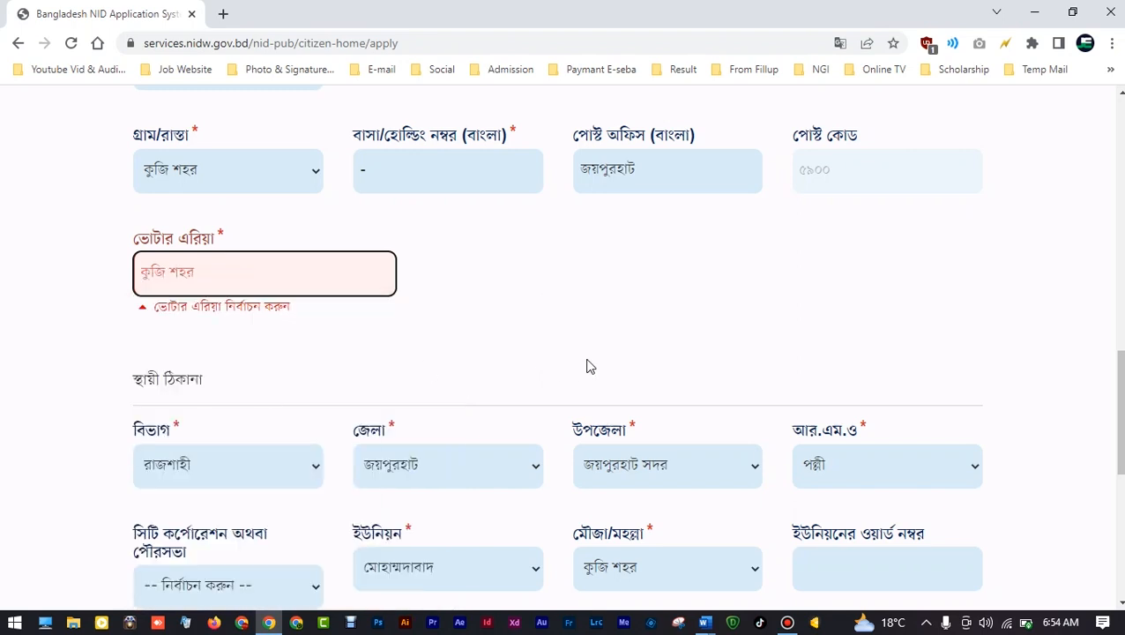
drag(1118, 411, 1118, 159)
Advance past the documents and confirmation steps and submit the profile changes.
click(938, 302)
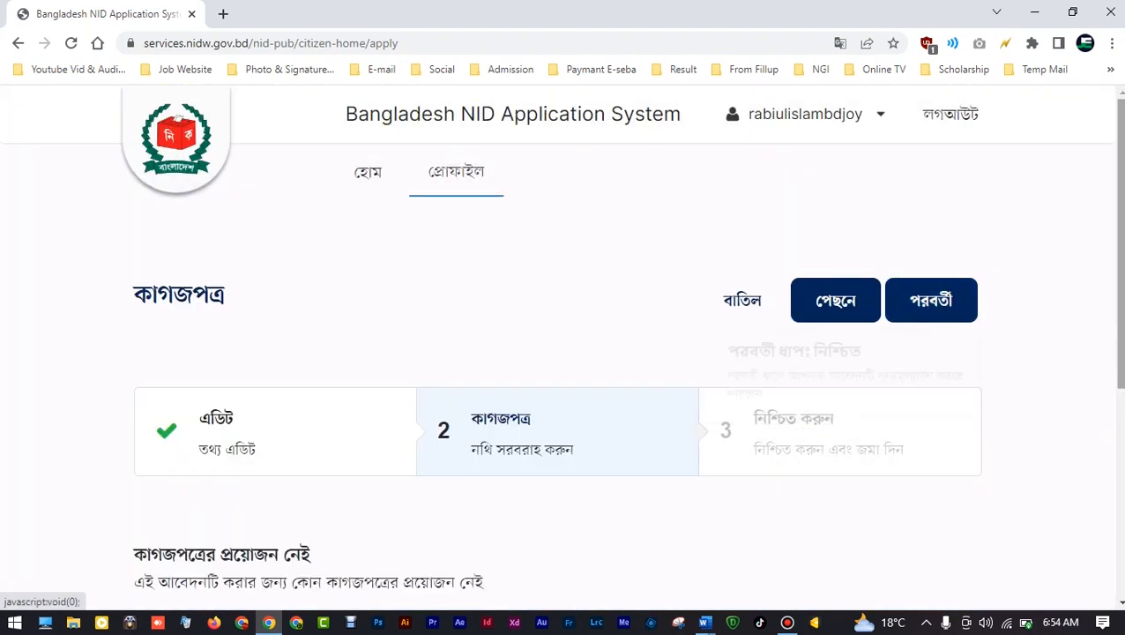
drag(1120, 258, 1120, 319)
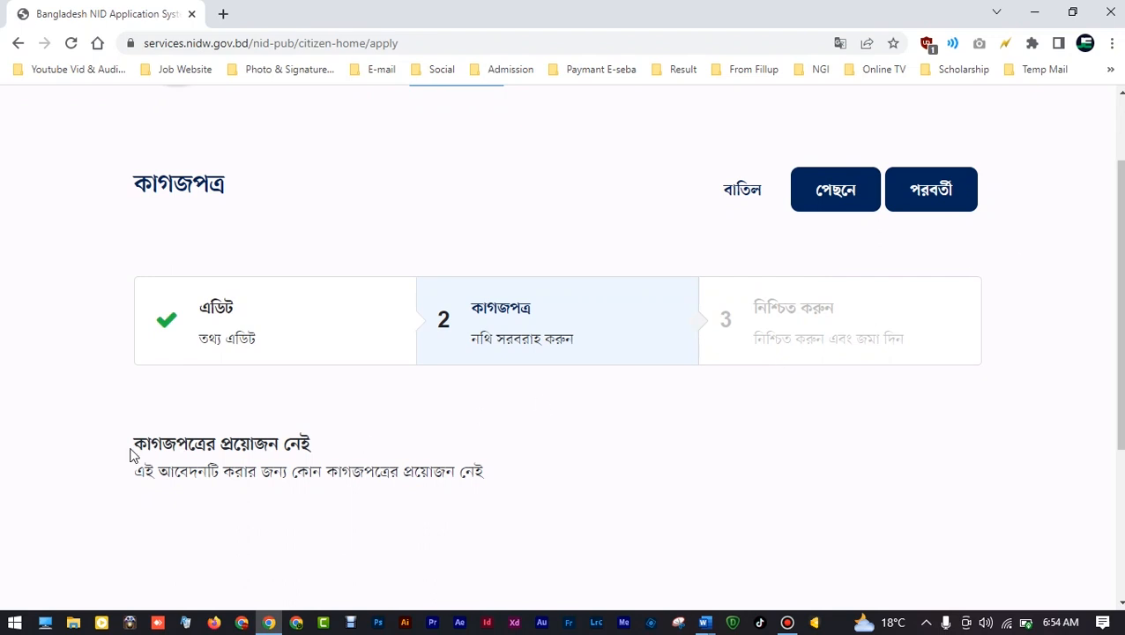
drag(137, 448, 357, 456)
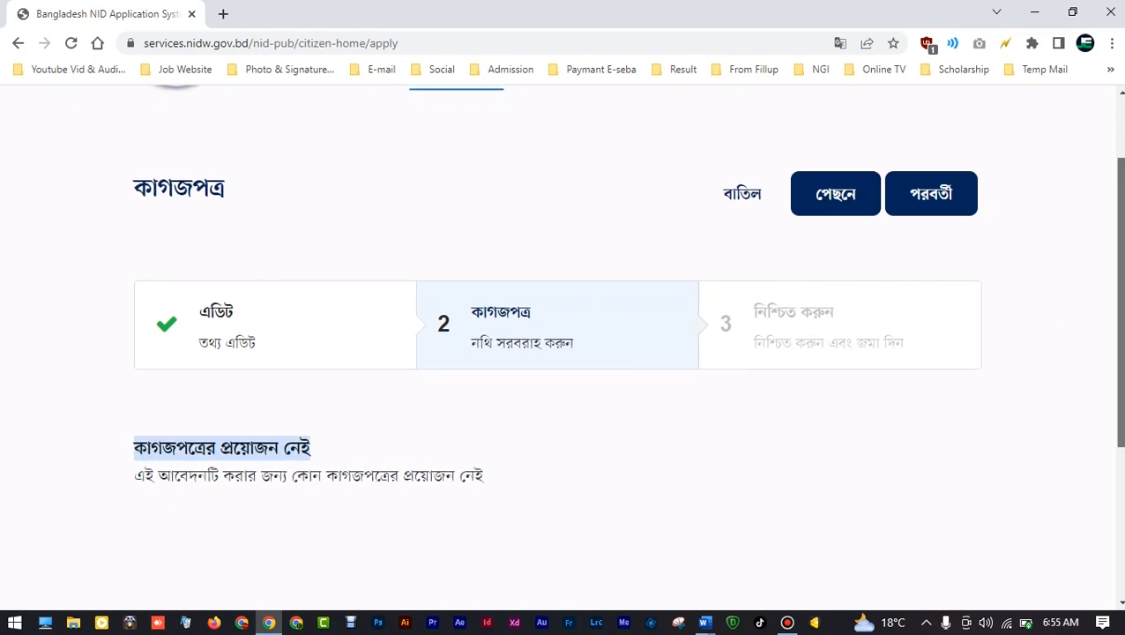
scroll(935, 282, up, 1)
click(934, 231)
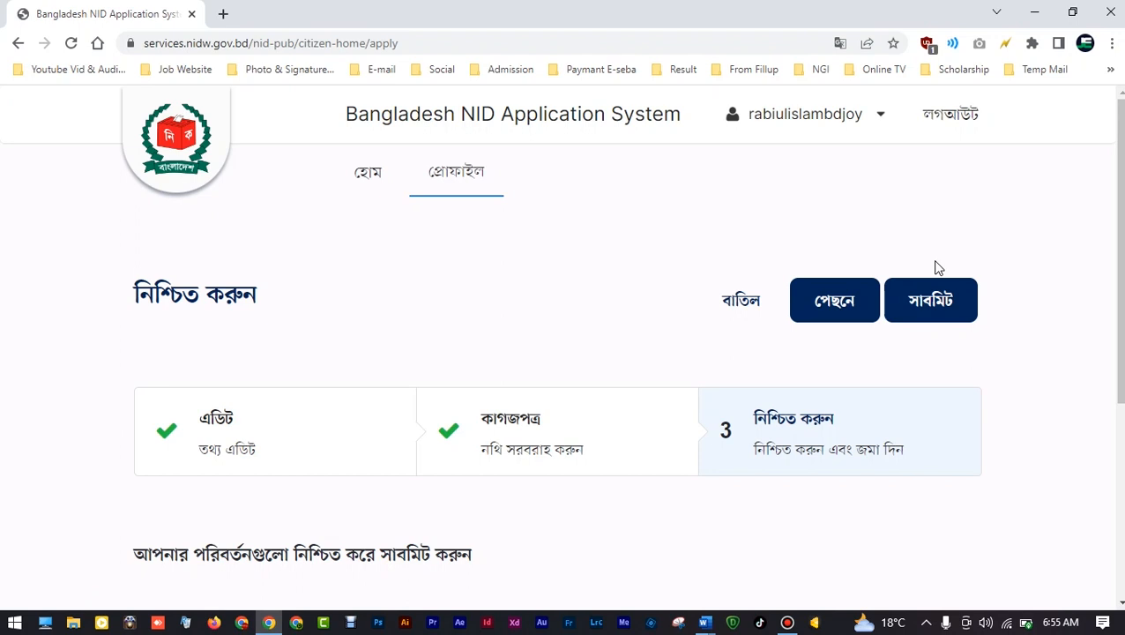
click(942, 304)
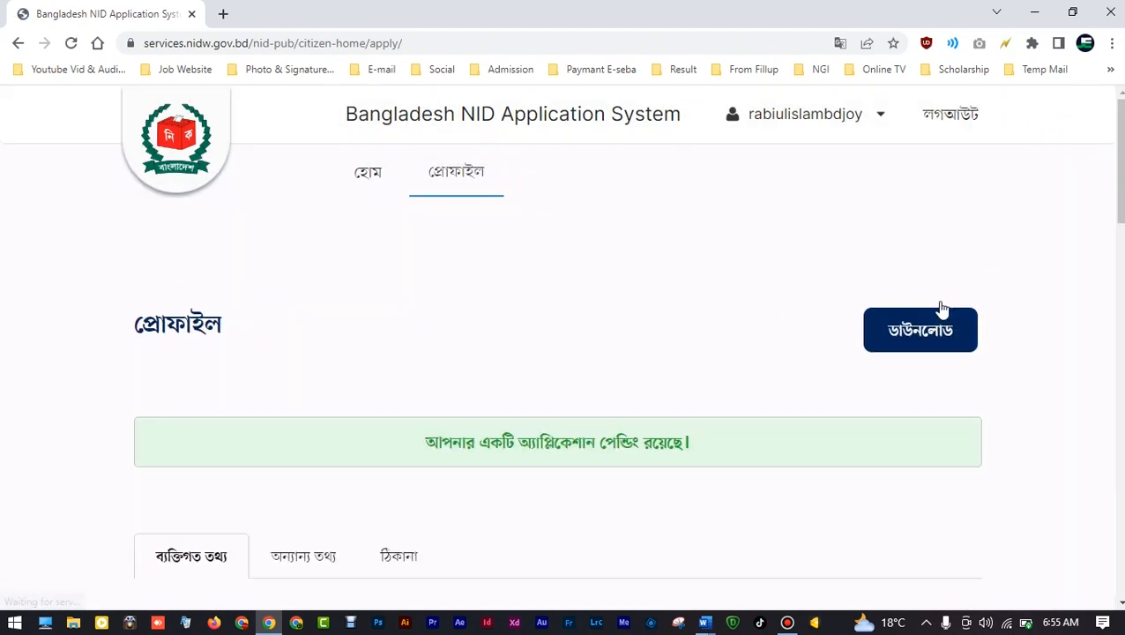
scroll(936, 306, down, 5)
scroll(556, 353, down, 6)
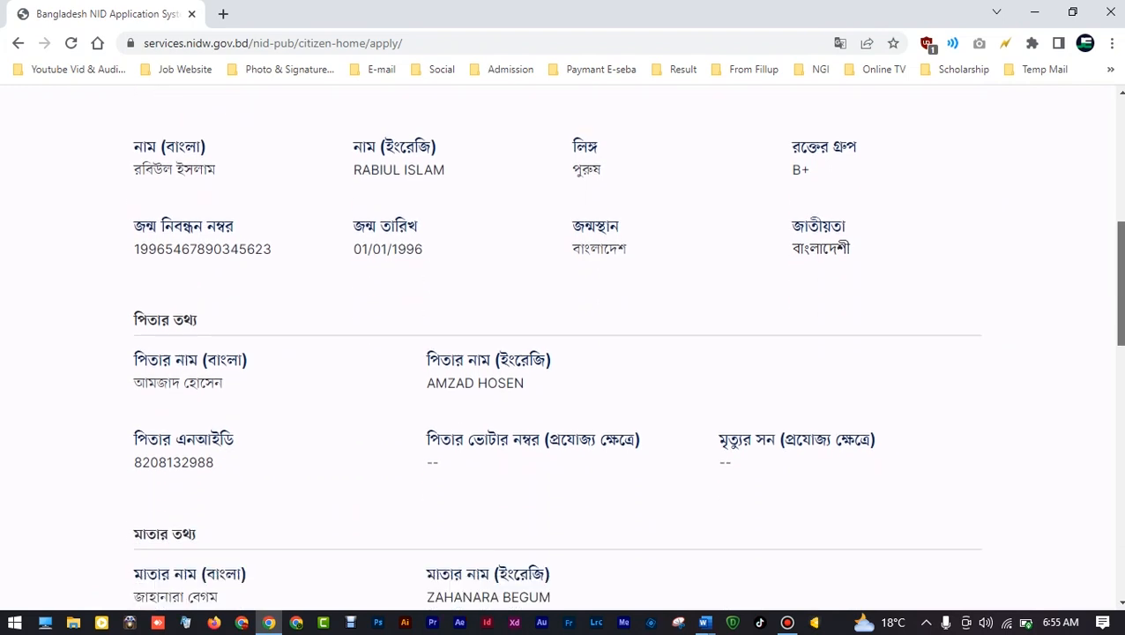
scroll(556, 353, up, 4)
scroll(557, 352, up, 9)
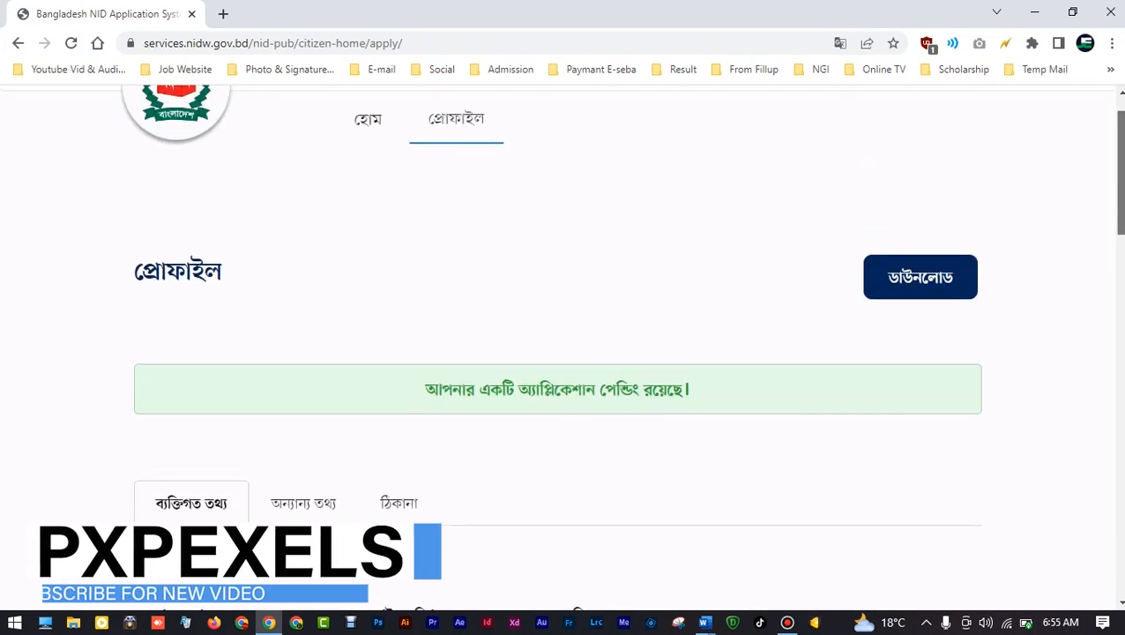
Download the application form via IDM and open new_nid_form_2.pdf in a new Chrome tab.
click(898, 335)
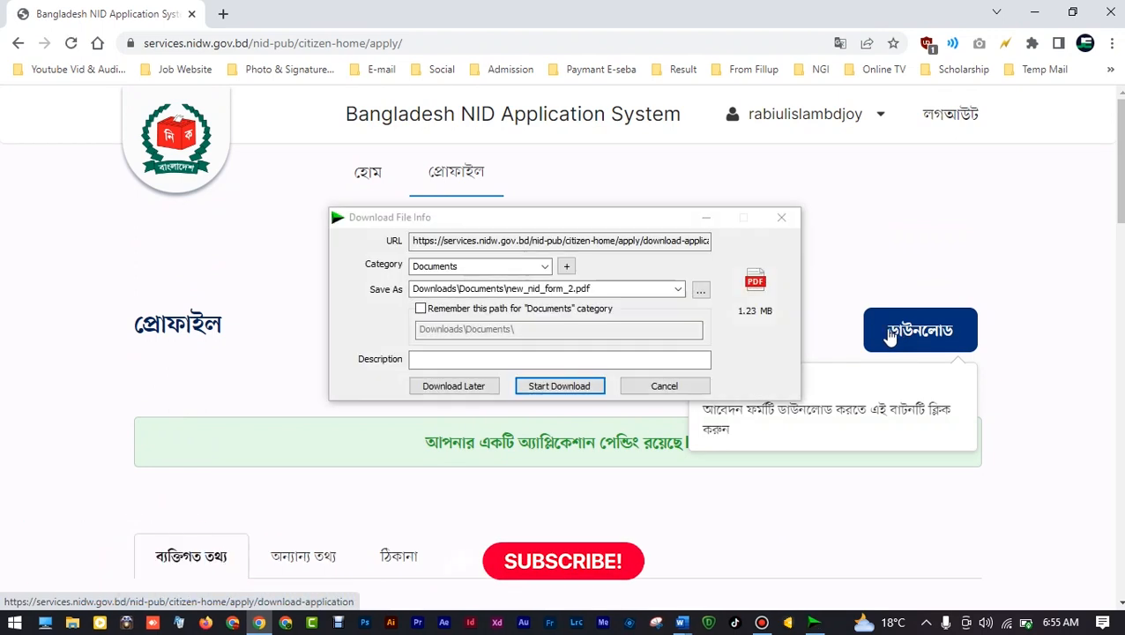
click(564, 386)
click(926, 623)
double_click(942, 534)
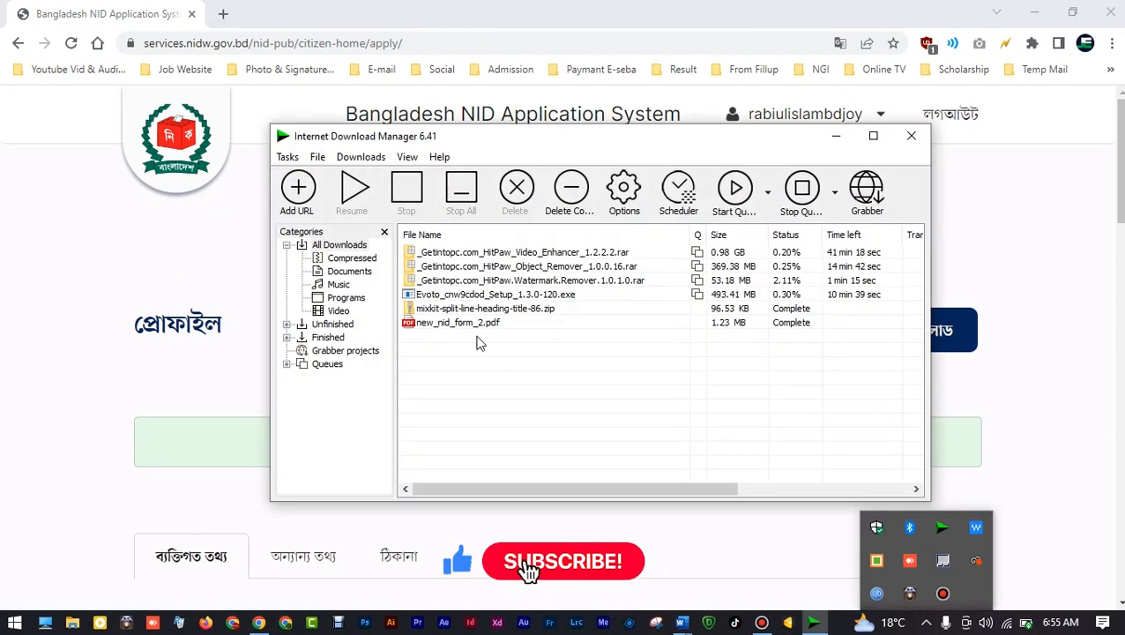
right_click(481, 321)
click(546, 83)
drag(219, 241, 617, 14)
drag(1121, 173, 1120, 472)
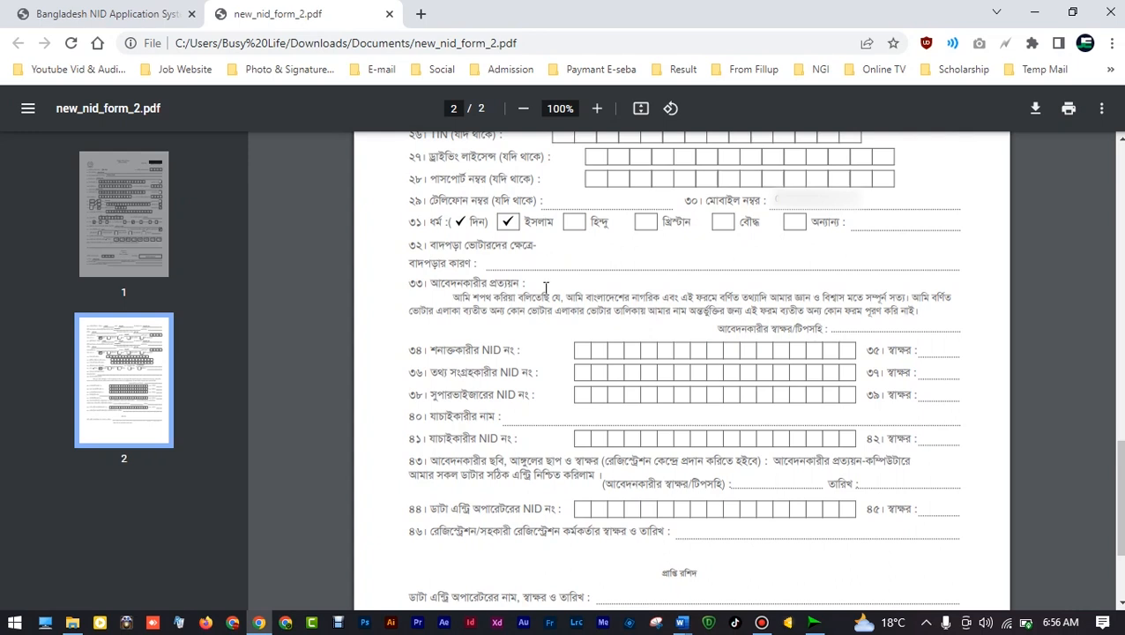
drag(1120, 496, 1121, 511)
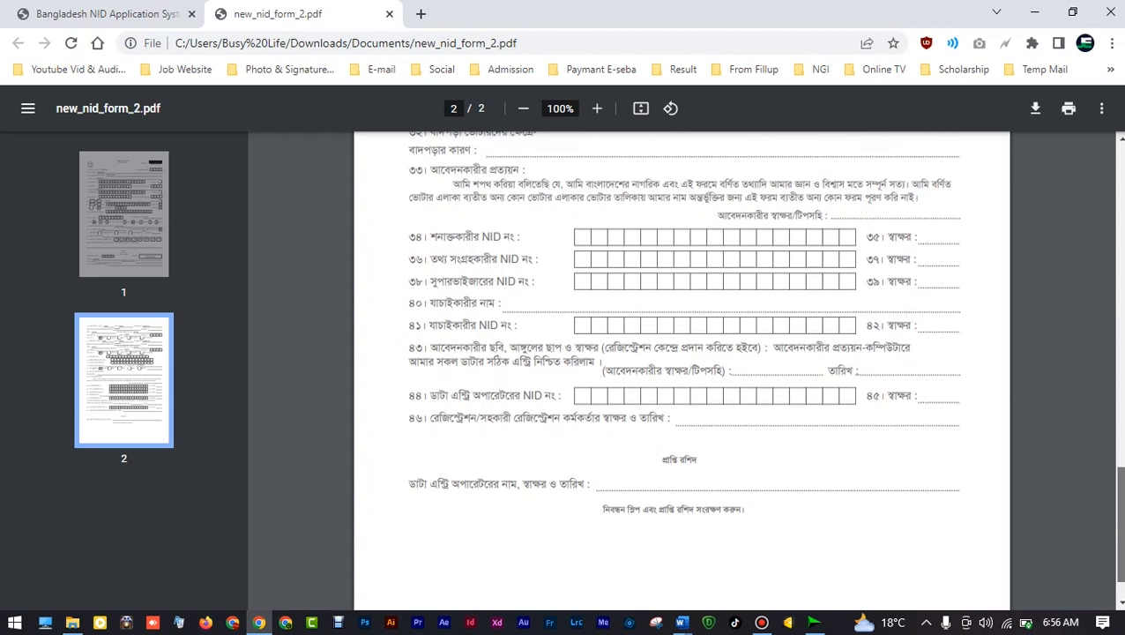
drag(1120, 511, 1121, 500)
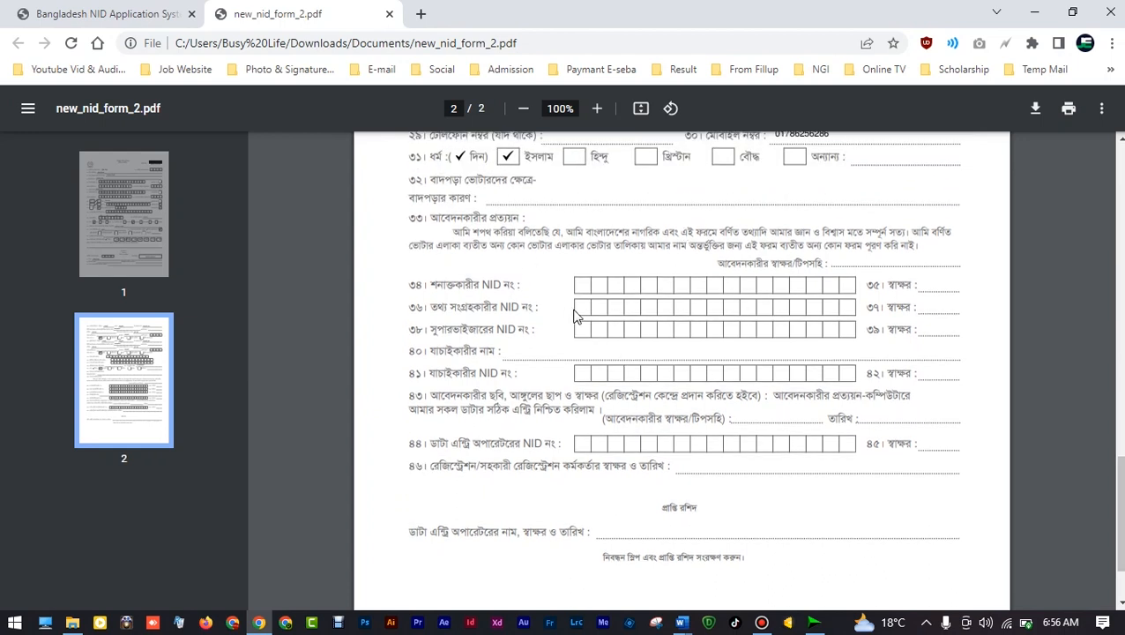